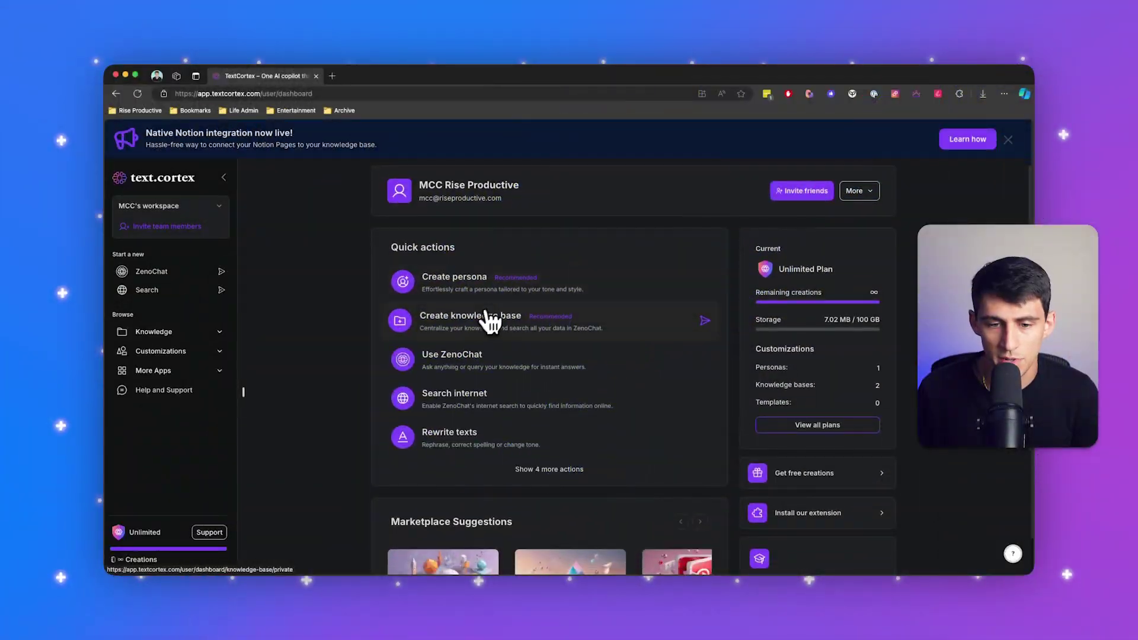
Step: Browse the Knowledge Bases list, look inside Rise Productive, and return to the list
click(483, 323)
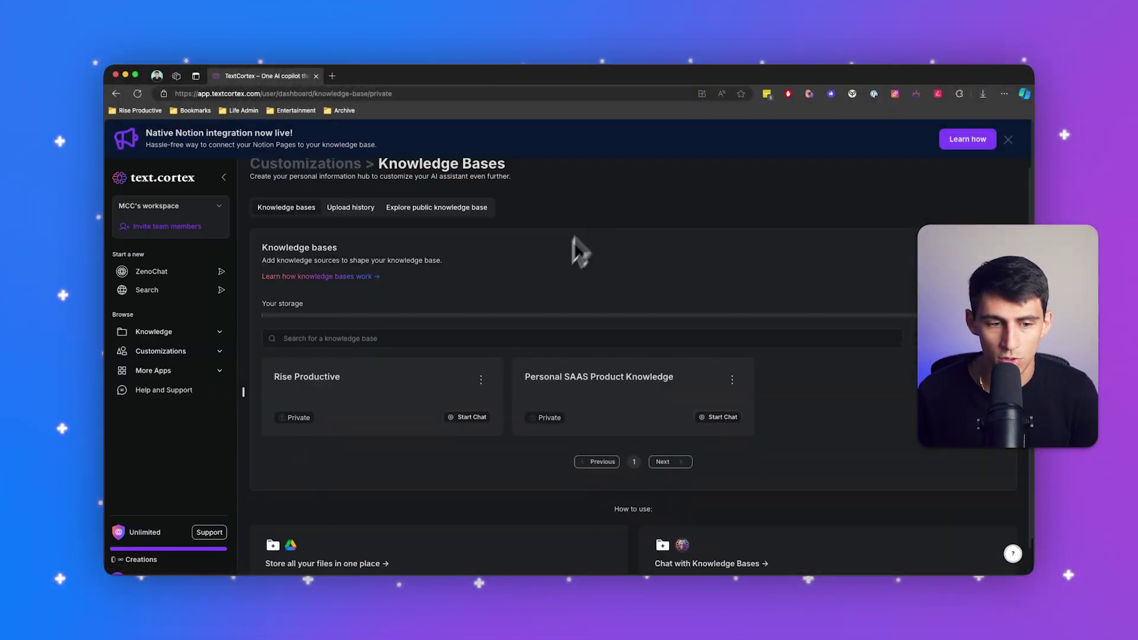
scroll(604, 204, down, 1)
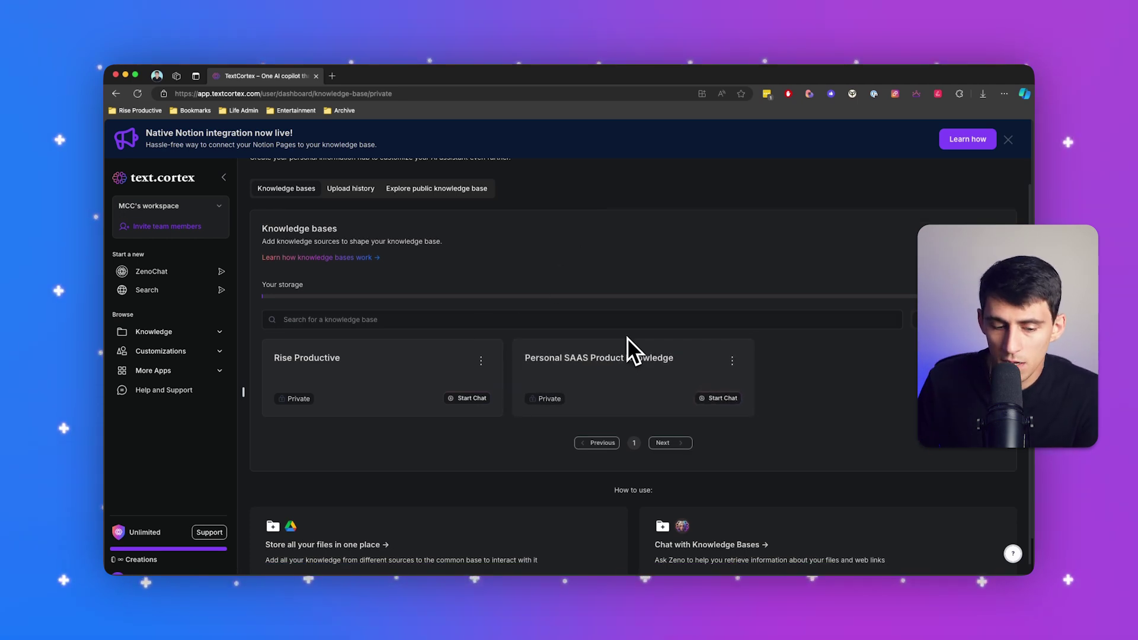
scroll(628, 338, down, 1)
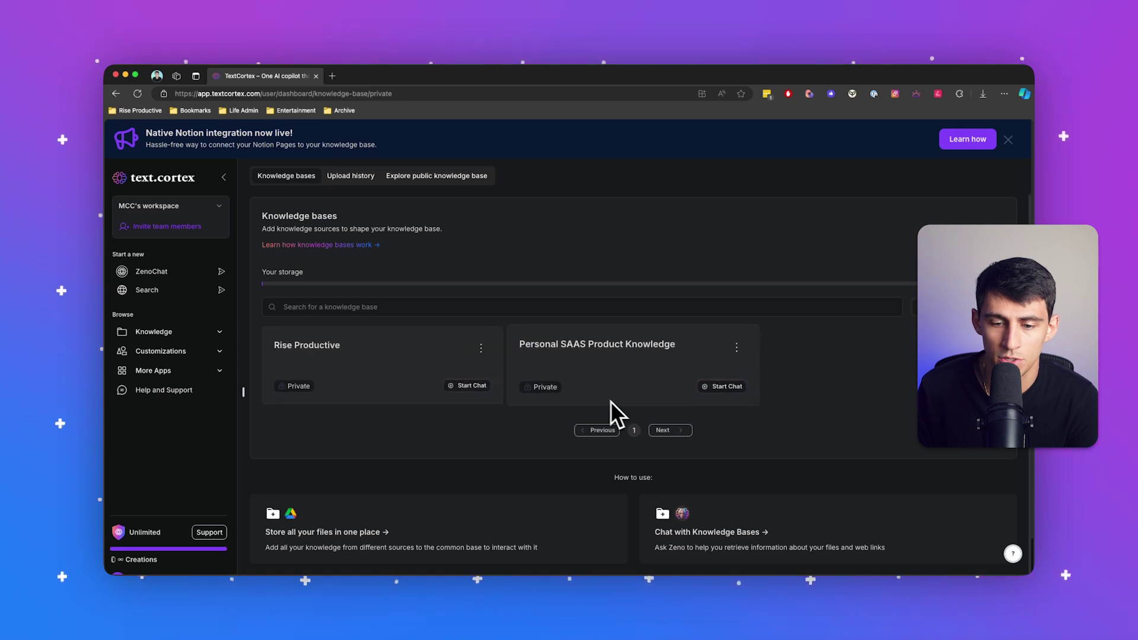
scroll(593, 391, down, 1)
click(403, 365)
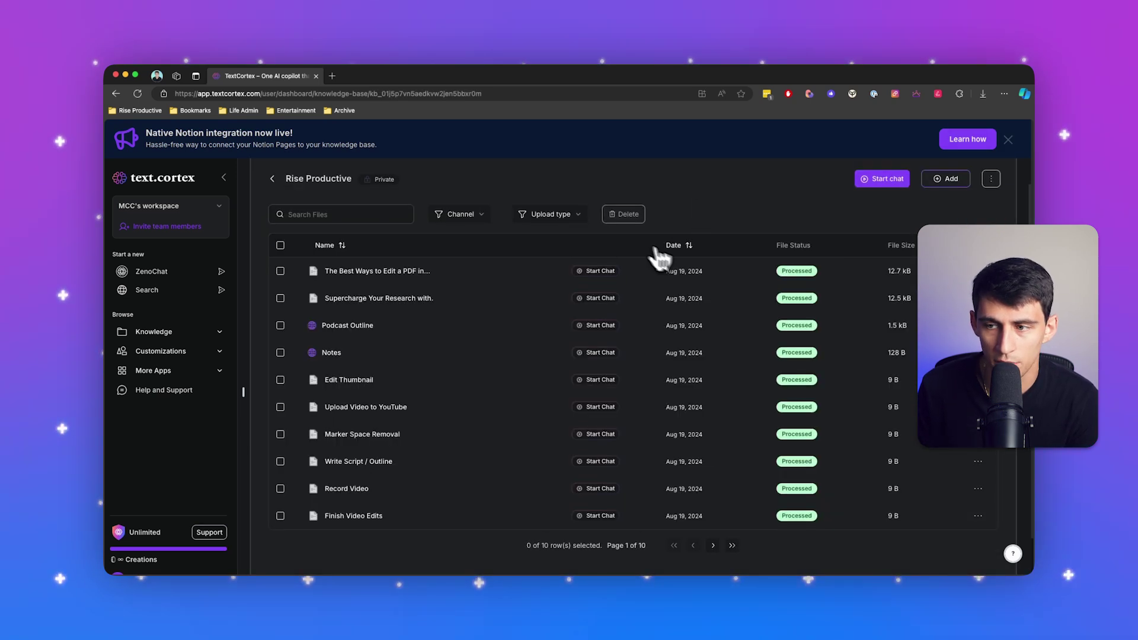
key(super+bracketleft)
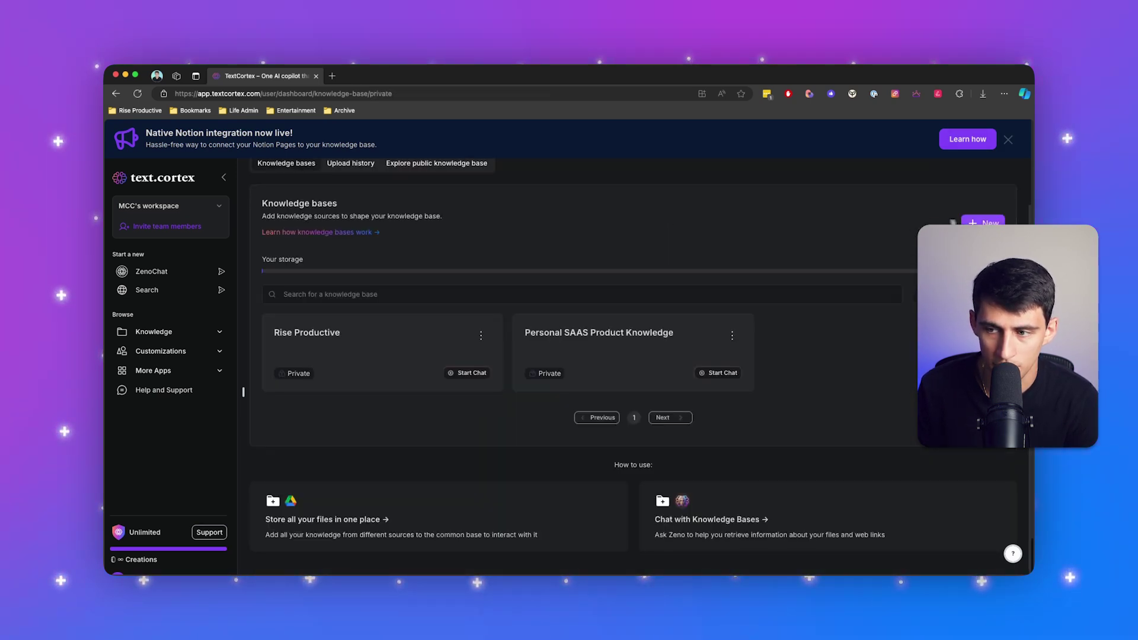
Step: Cancel creating a new knowledge base and open Personal SAAS Product Knowledge instead
click(987, 223)
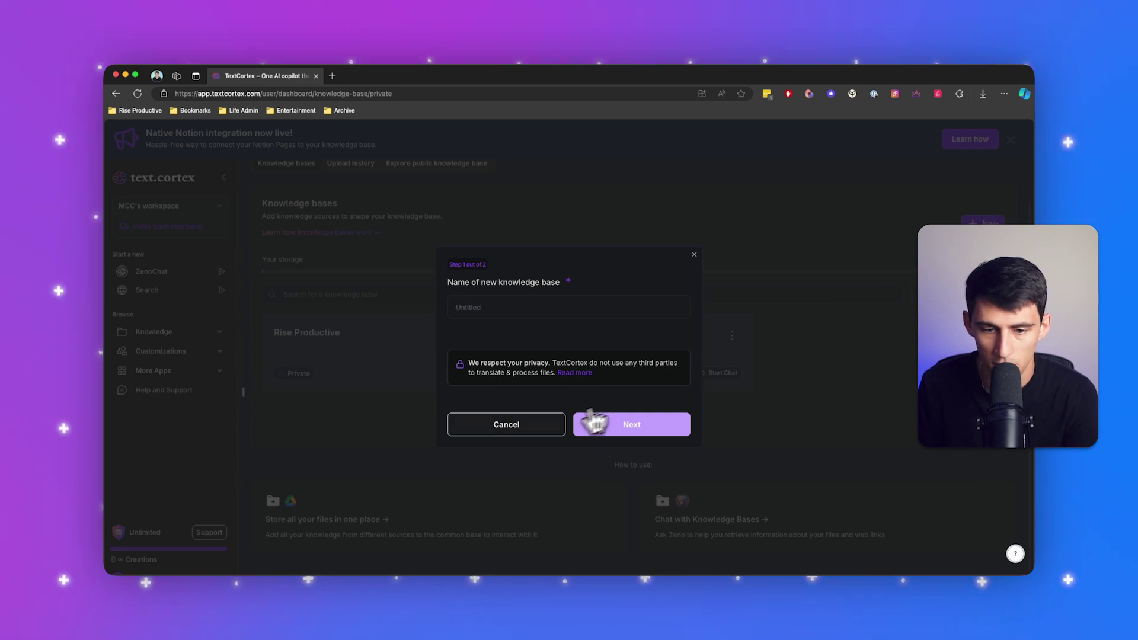
click(604, 422)
click(552, 350)
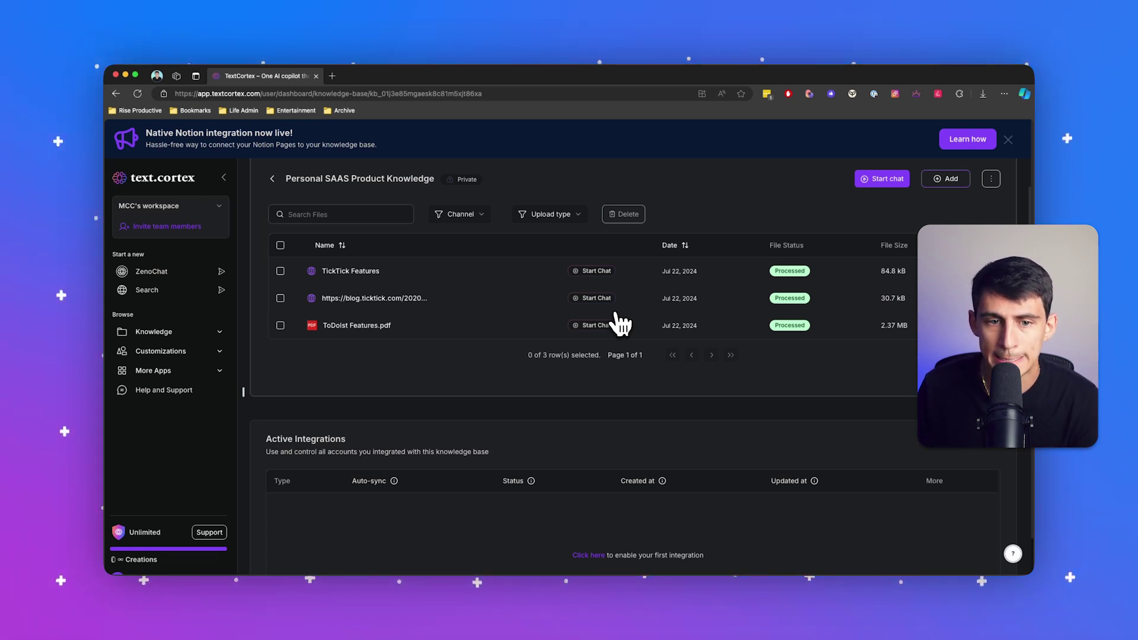
Step: Choose Web URLs from the Add sources menu of Personal SAAS Product Knowledge
click(945, 179)
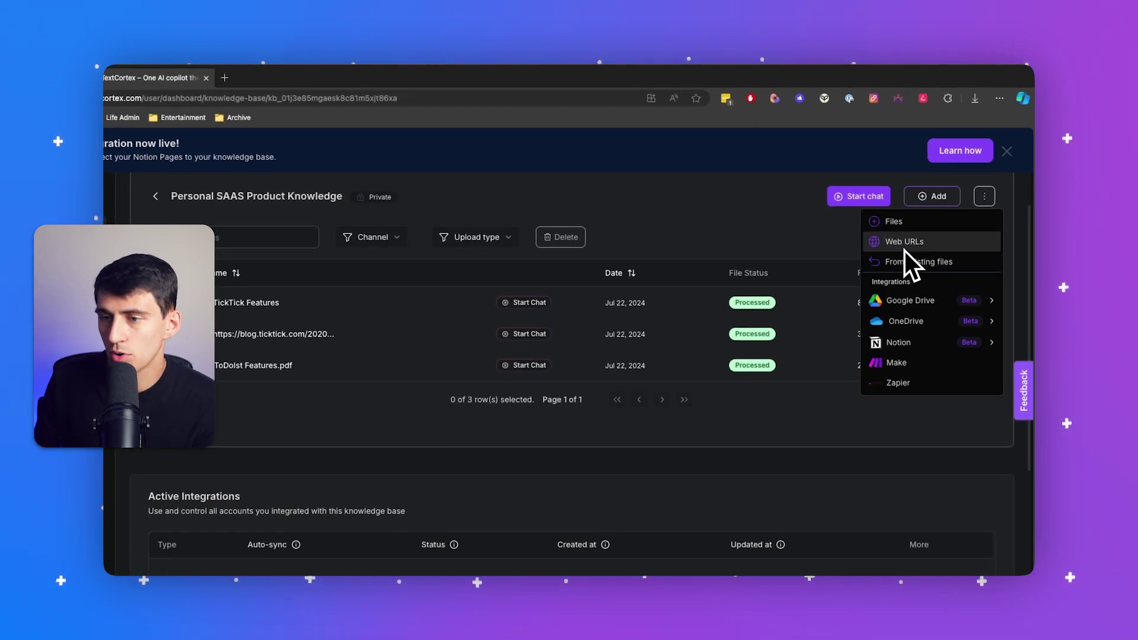
mouse_move(909, 290)
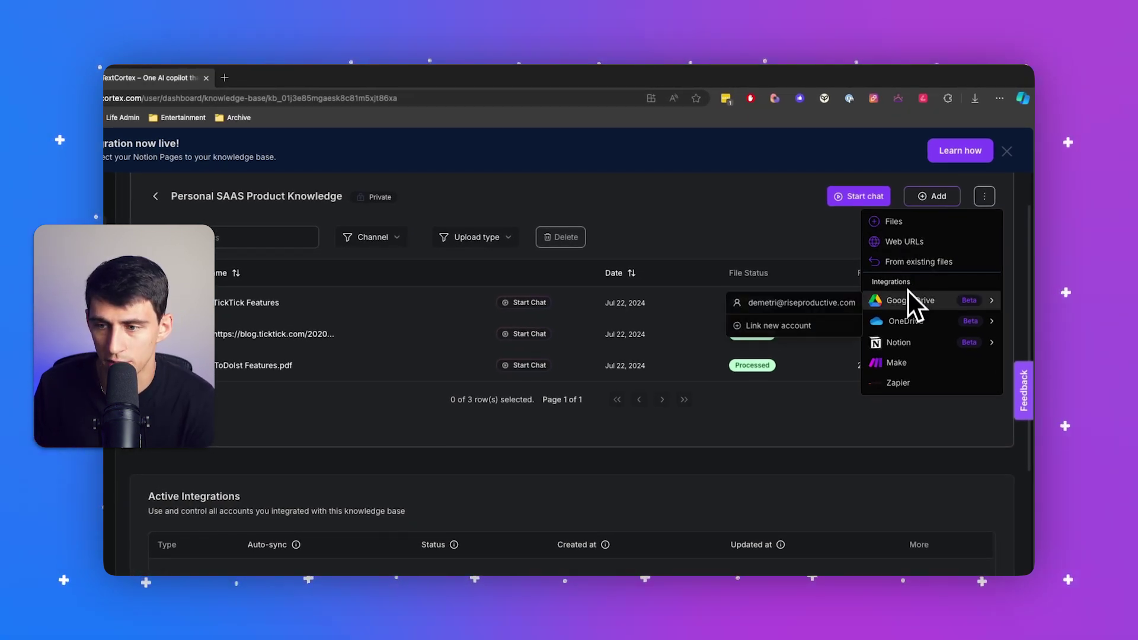
click(916, 254)
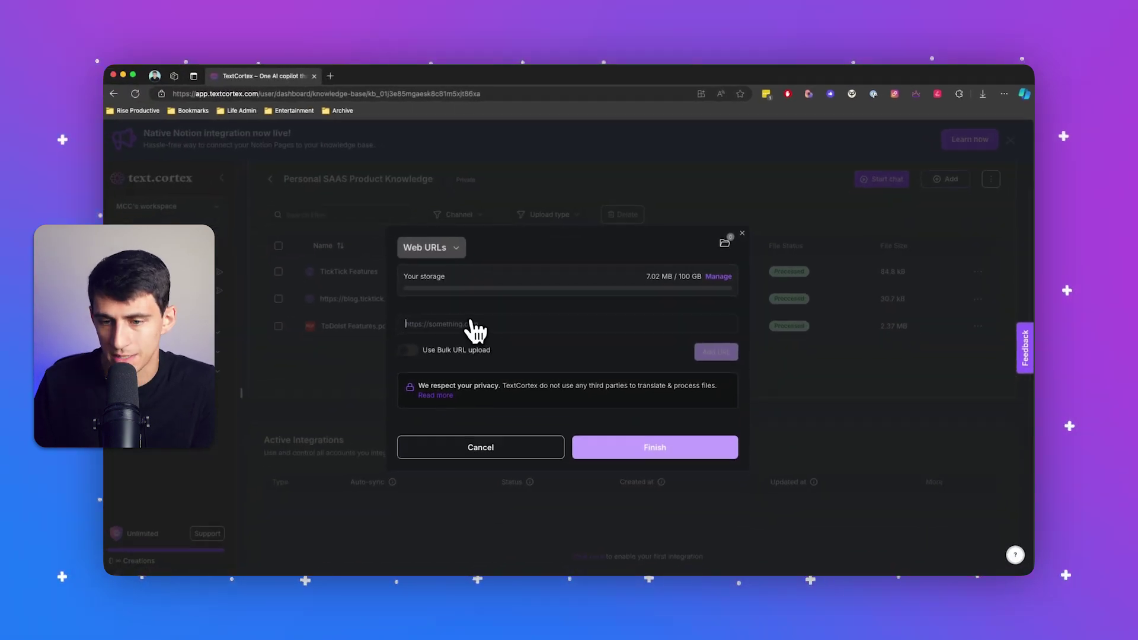
Step: Search Google for 'clickup best features' and copy the ClickUp features article URL into Web URLs
key(super+t)
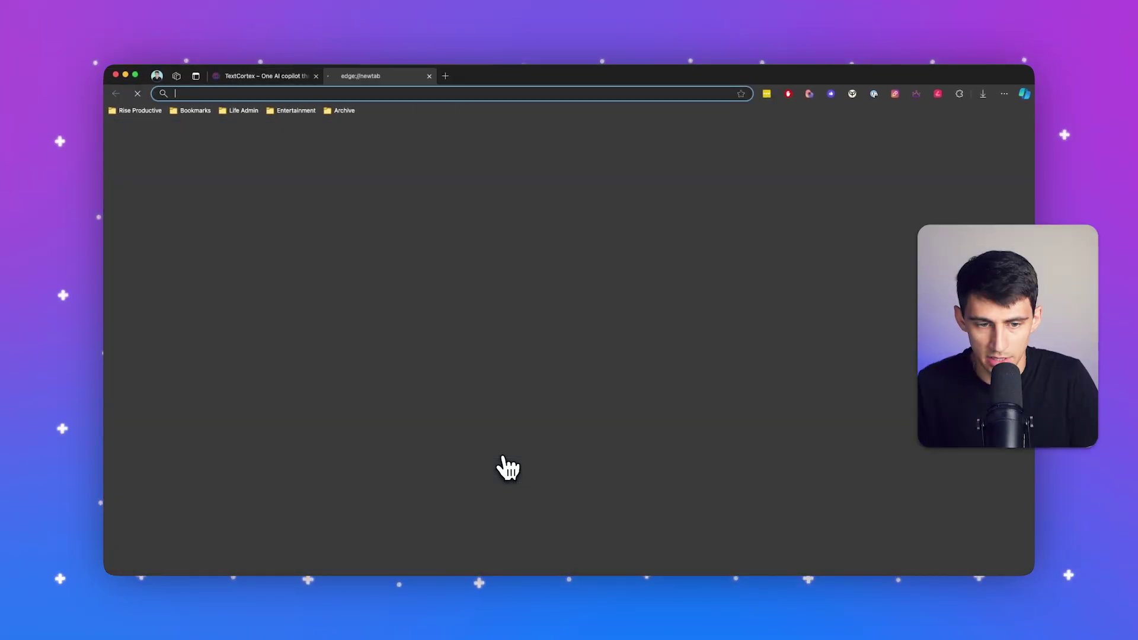
text(clickup best features)
key(Return)
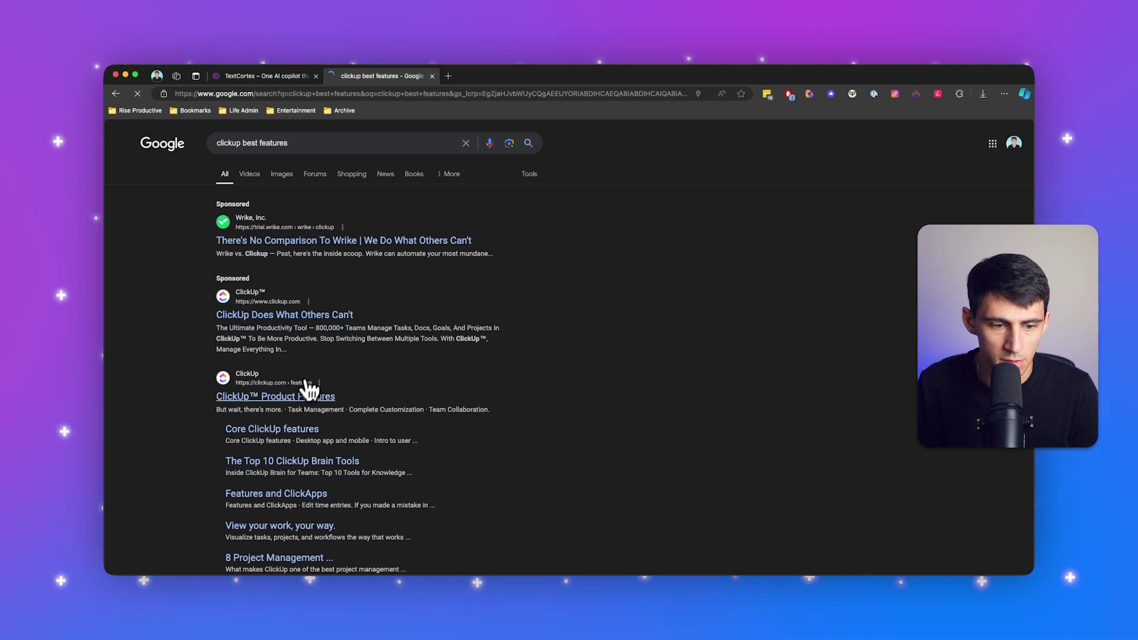
click(308, 382)
key(super+bracketleft)
scroll(277, 325, down, 4)
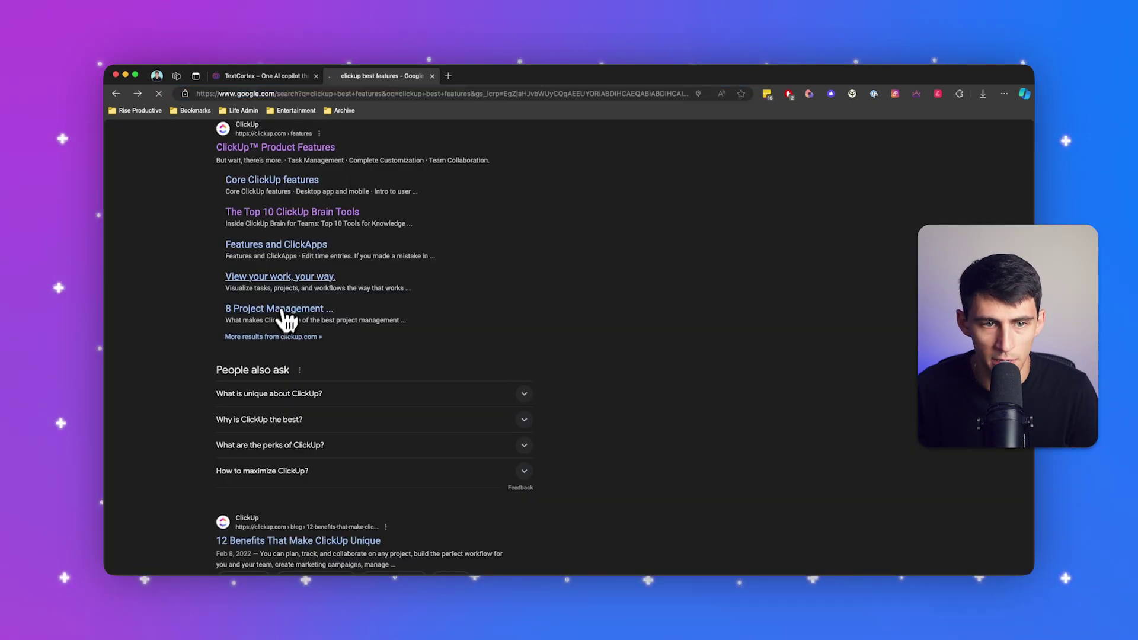
click(356, 95)
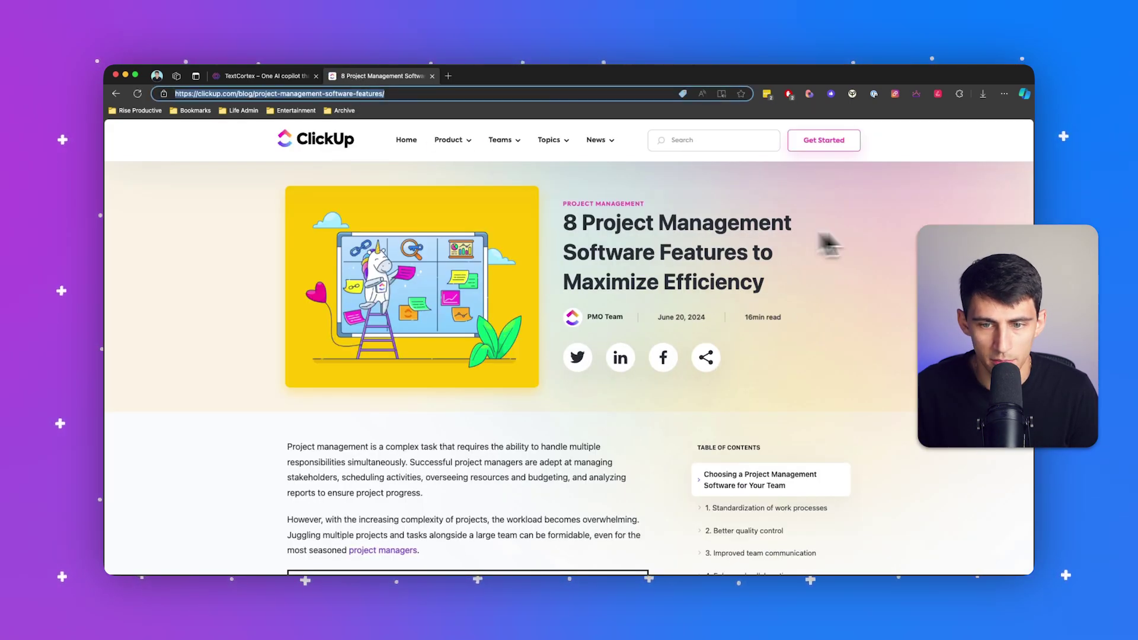
scroll(354, 219, down, 15)
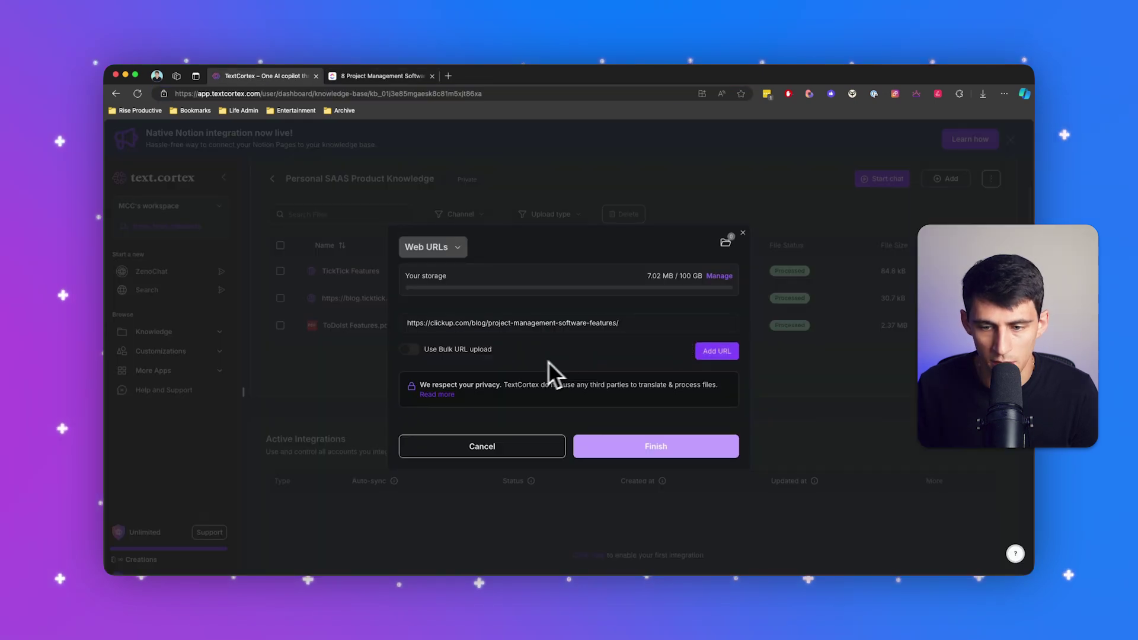
Step: Add the ClickUp article URL as a source, finish the upload, and start a knowledge-base chat
click(717, 352)
click(686, 454)
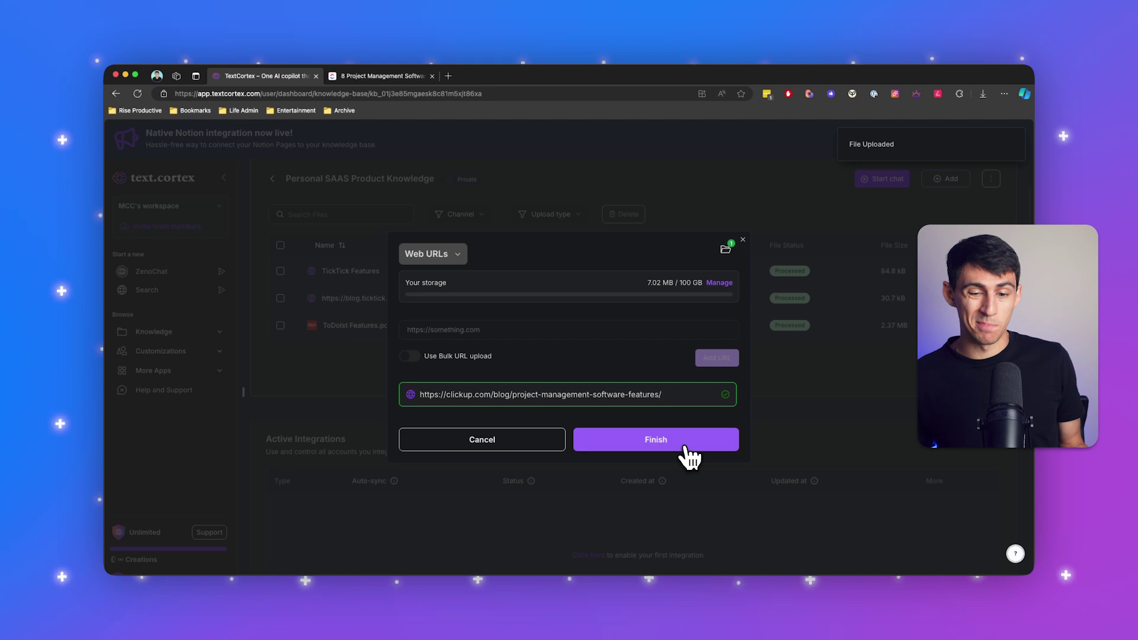
click(685, 448)
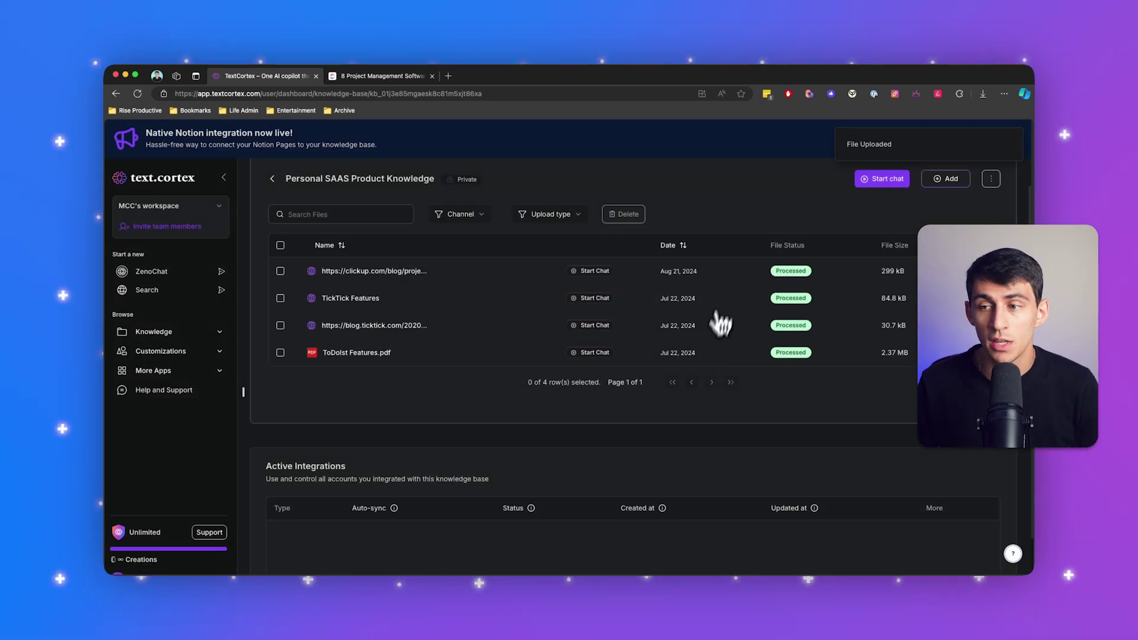
click(872, 180)
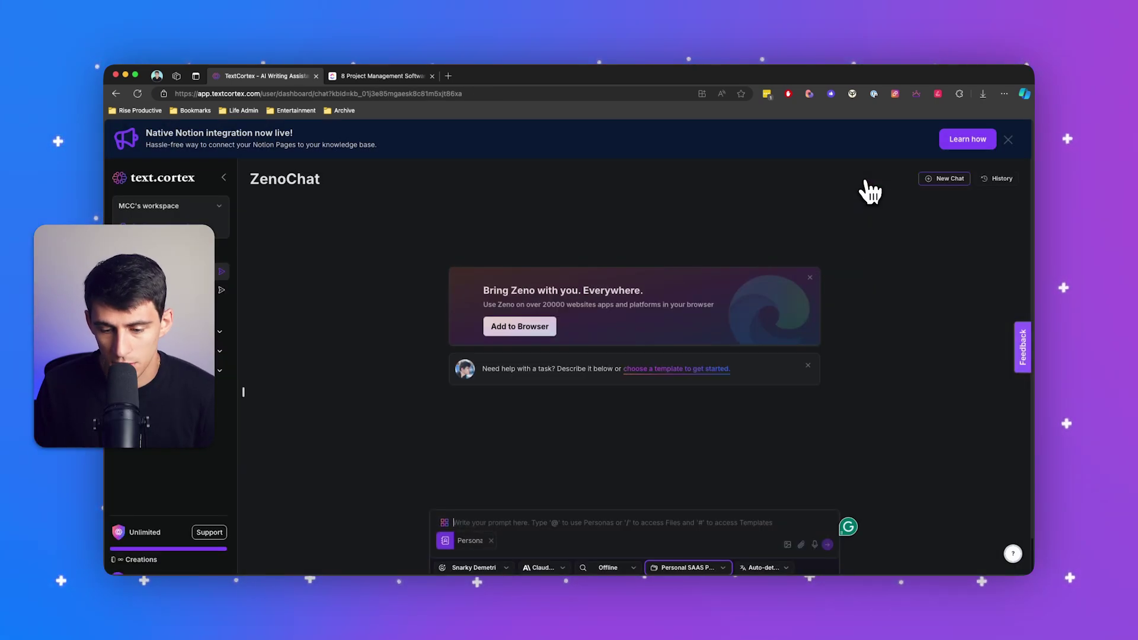
Step: Check the chat's selected knowledge base and pick the AI model
click(688, 567)
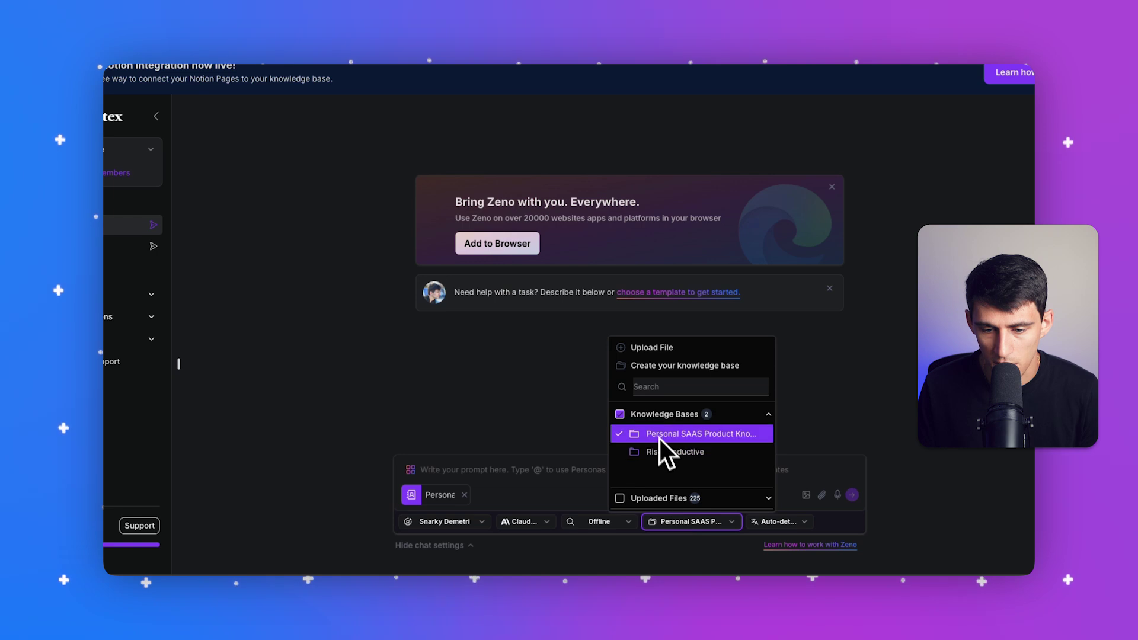
click(548, 522)
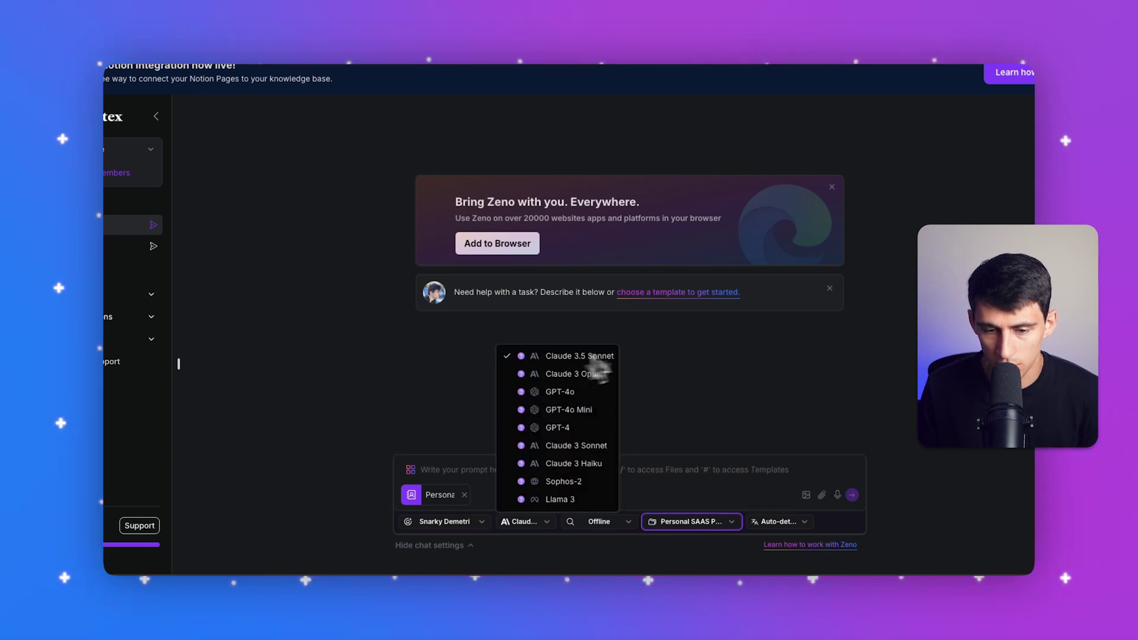
click(589, 368)
click(525, 521)
Step: Ask ZenoChat 'What are some of the best project management features in ClickUp' and review the answer
click(481, 471)
text(What are some)
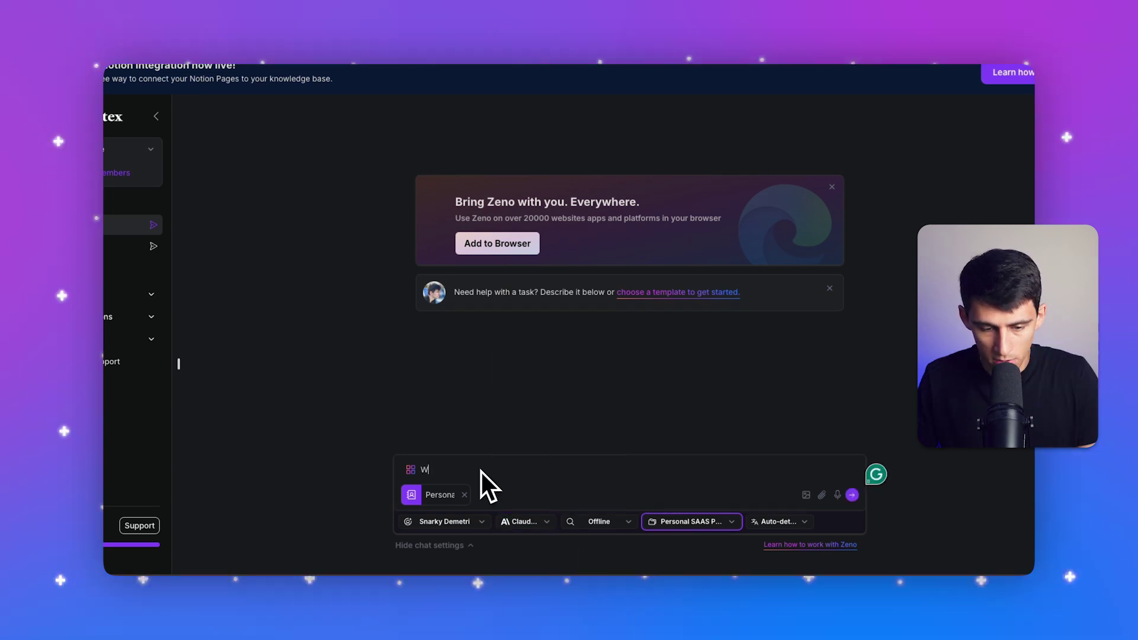
text( of the be)
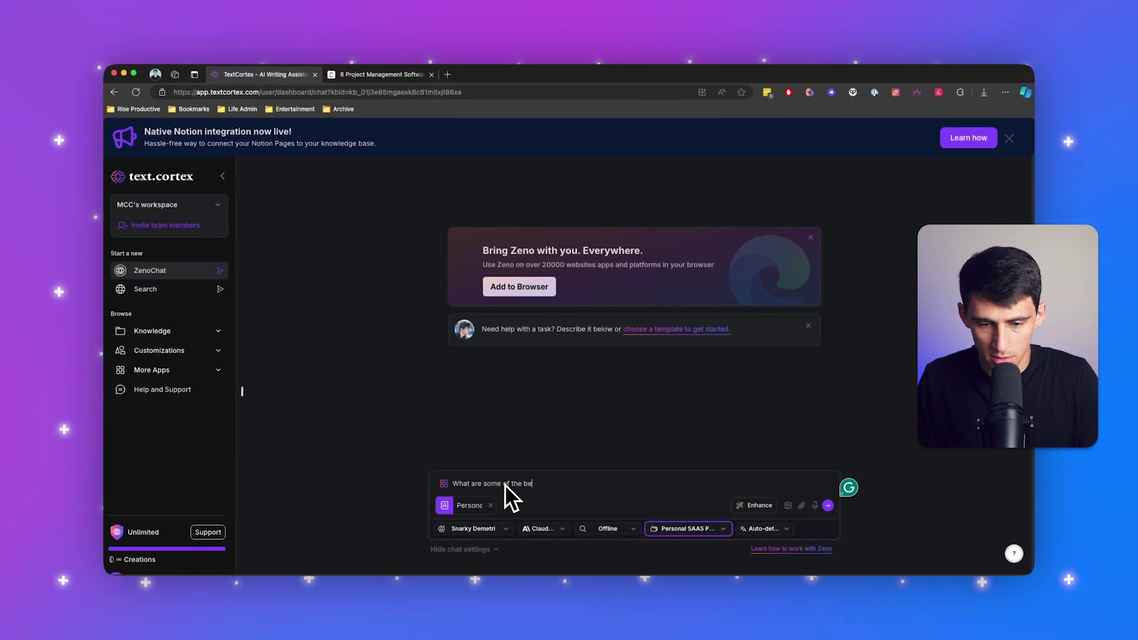
text(st project management f)
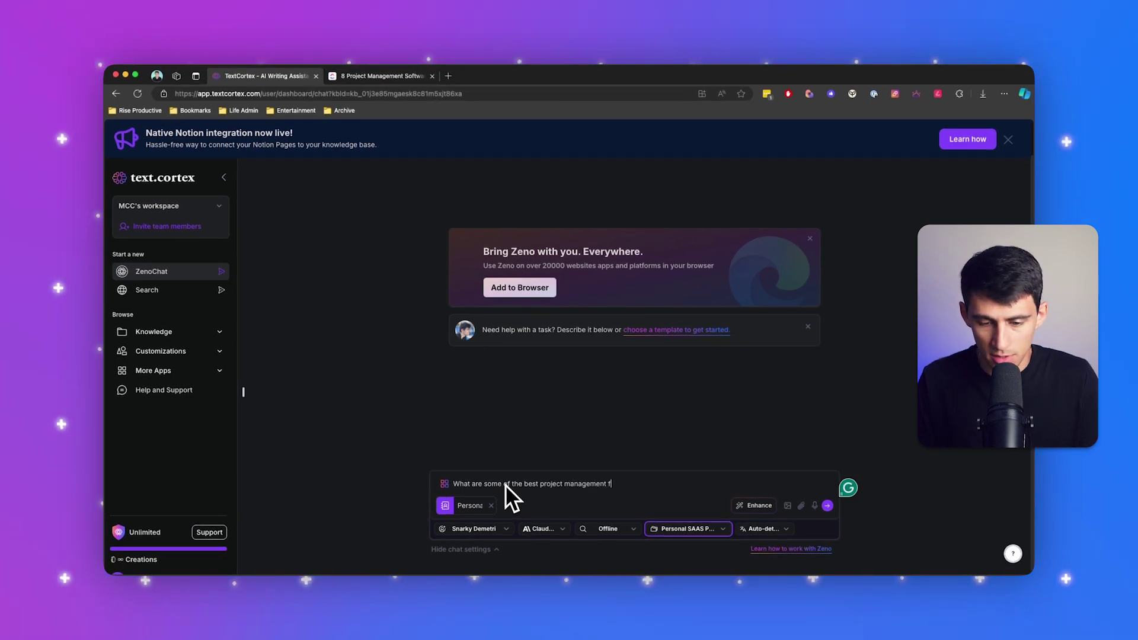
text(eatures in ClickUp)
key(Return)
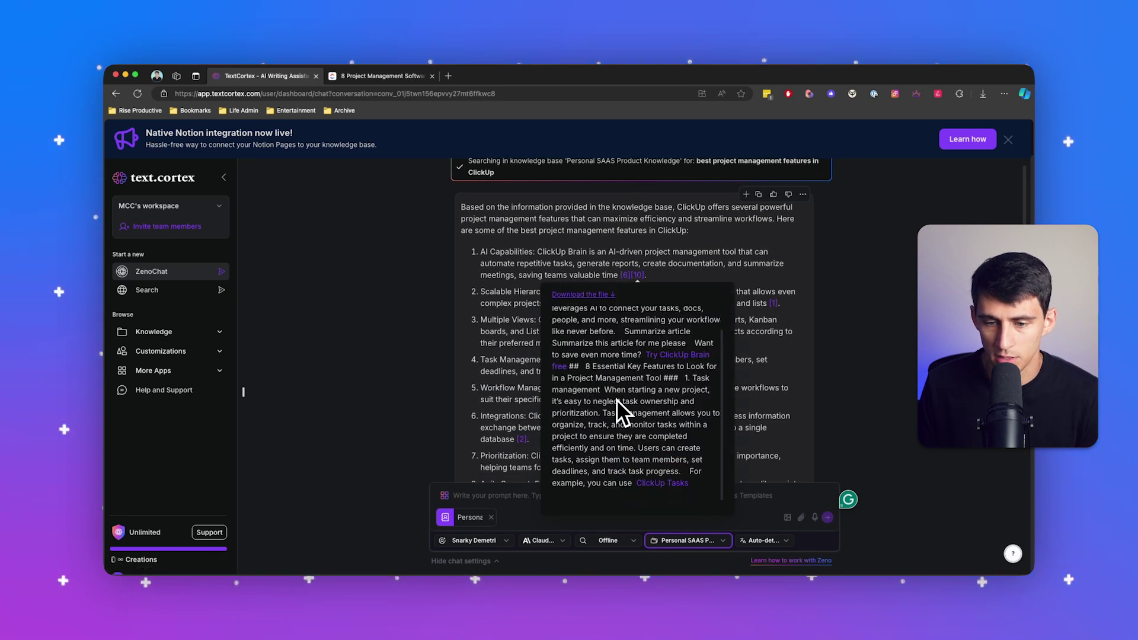
scroll(610, 368, down, 5)
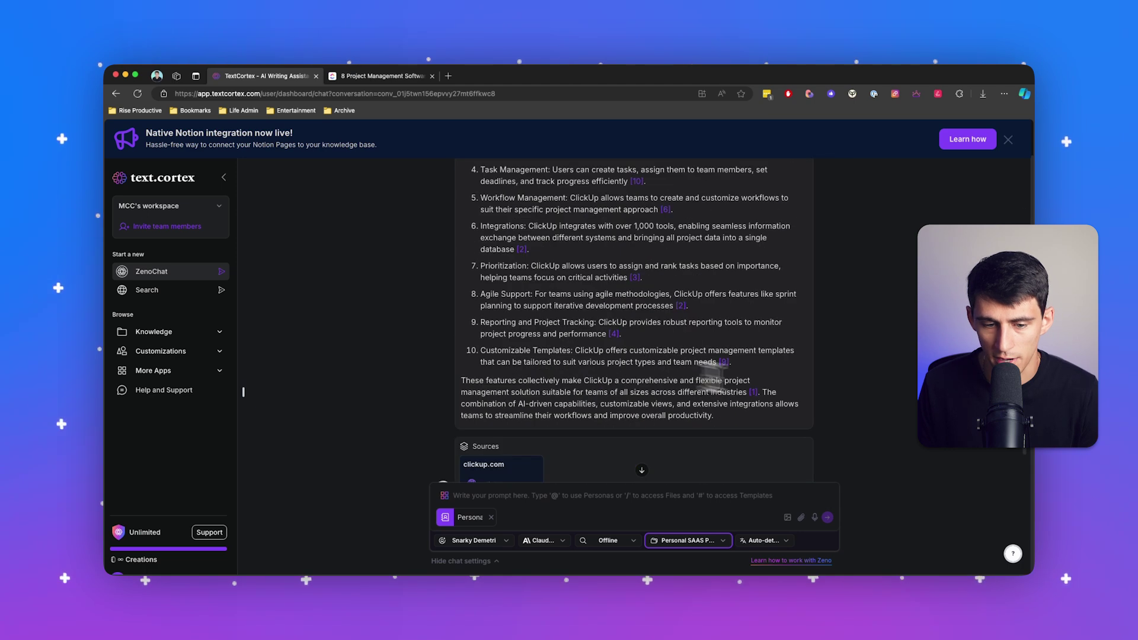
scroll(742, 372, up, 1)
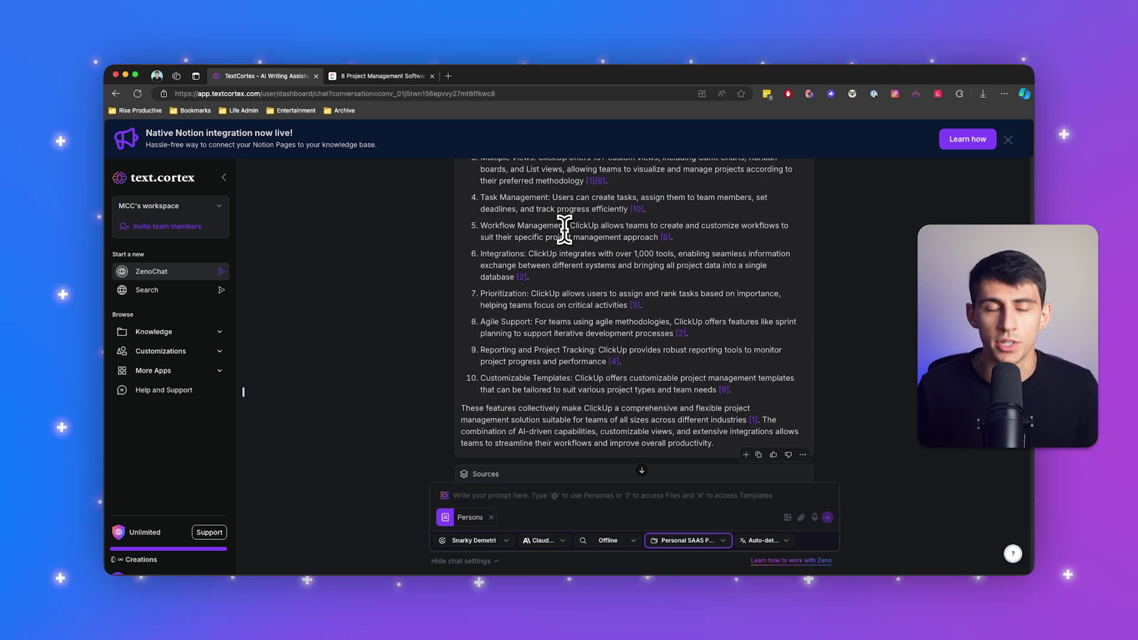
Step: Open the Rise Productive knowledge base and page through its file list
click(199, 333)
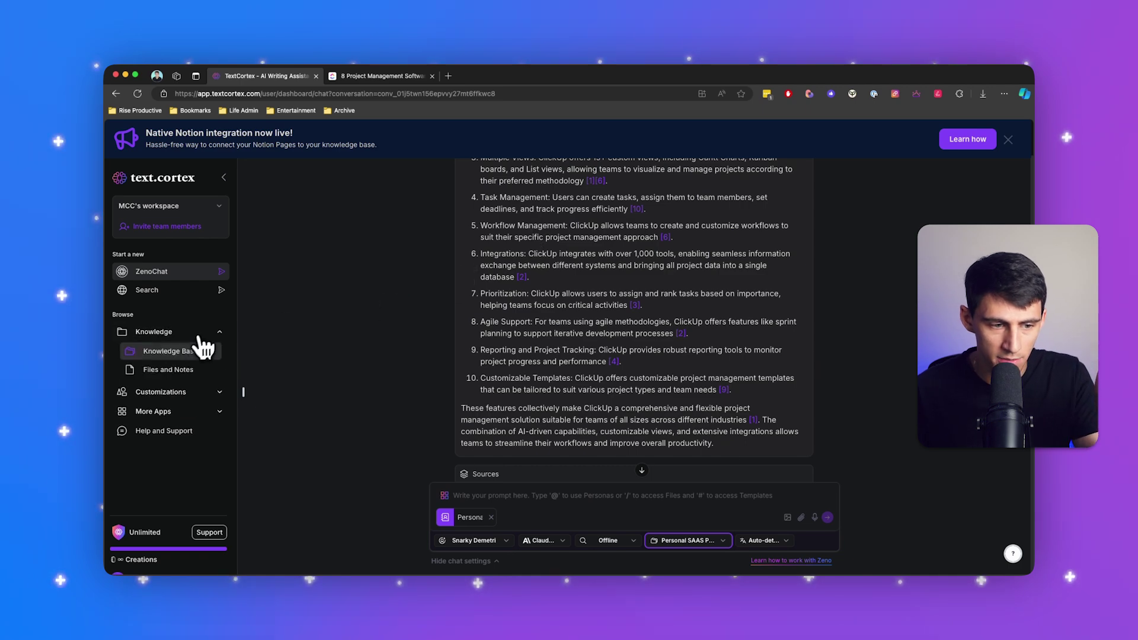
click(183, 353)
scroll(378, 325, down, 1)
click(363, 381)
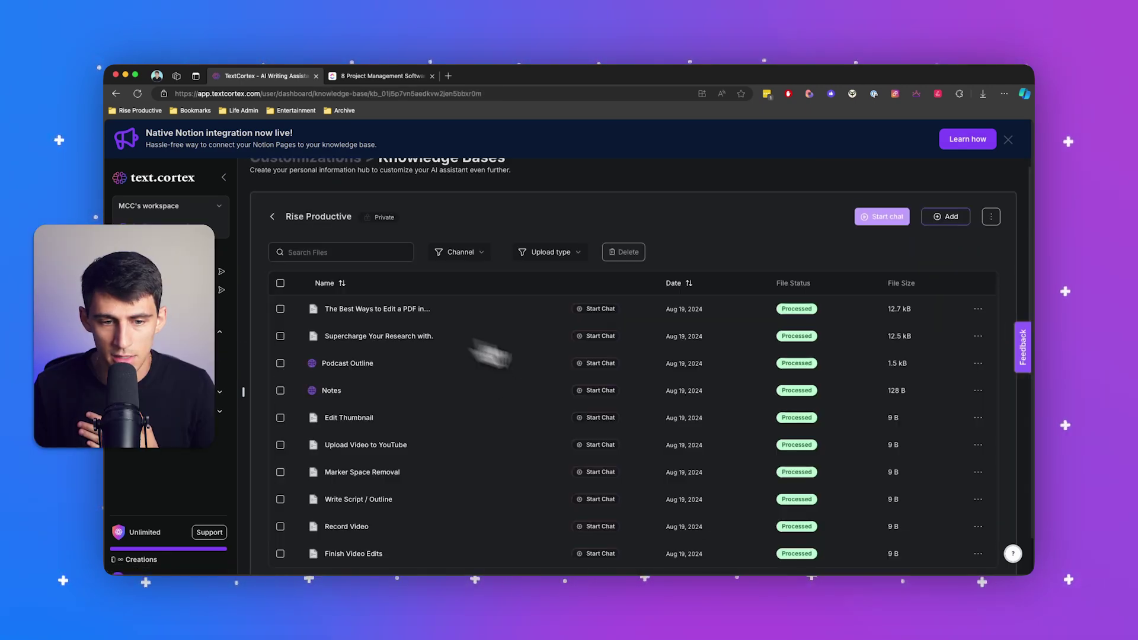
scroll(472, 320, down, 2)
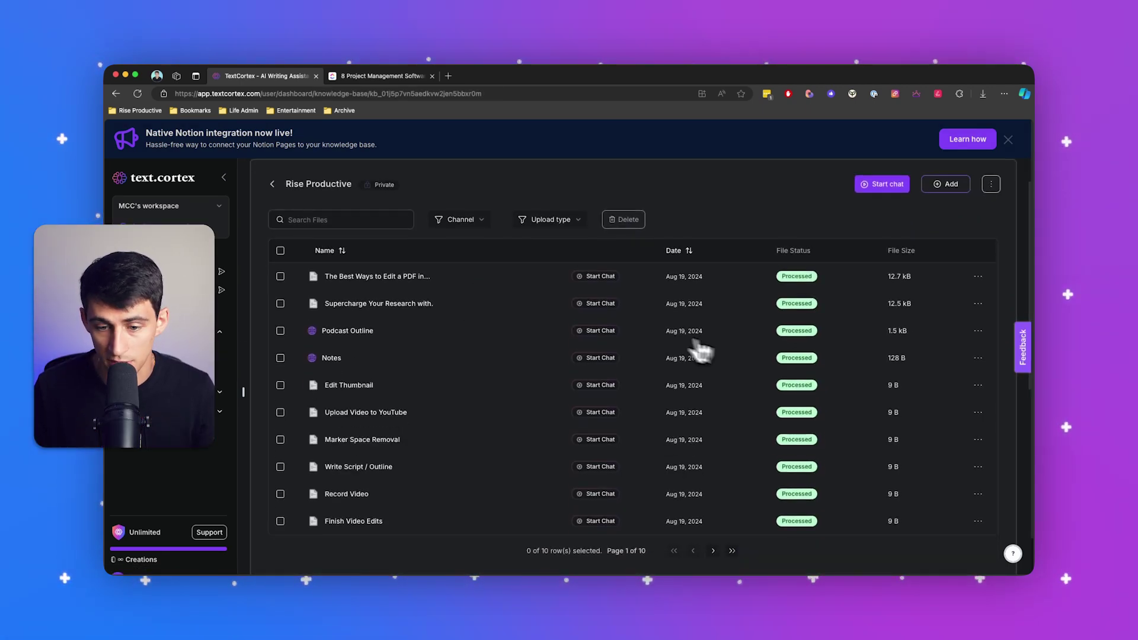
click(714, 545)
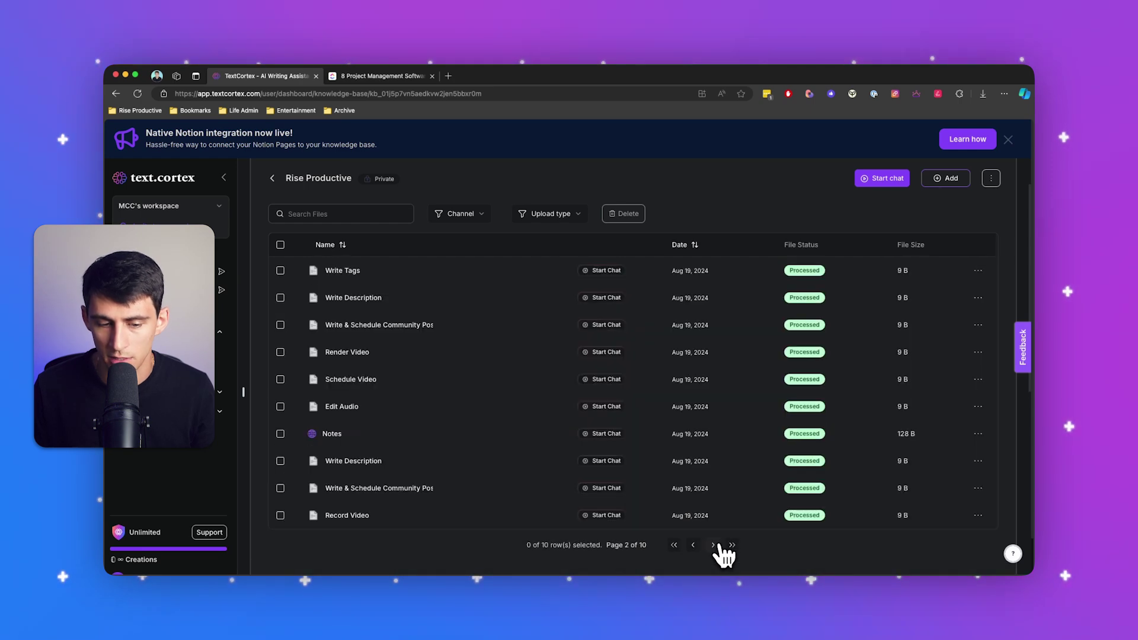
click(691, 538)
Step: Link a new Notion account from the Add sources integrations
click(946, 172)
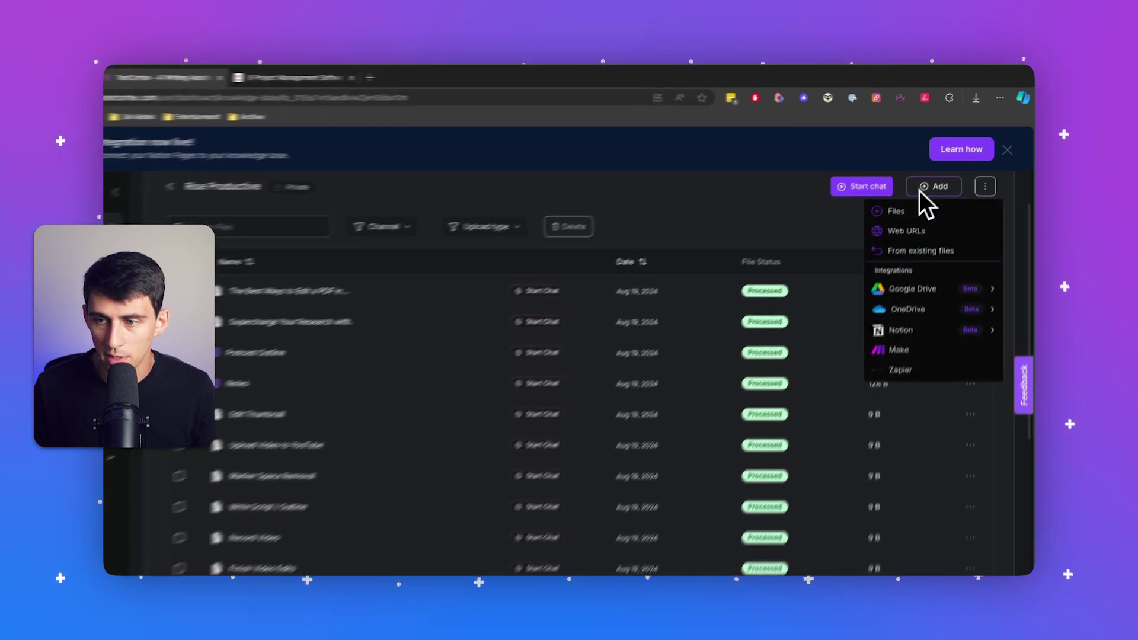
mouse_move(926, 369)
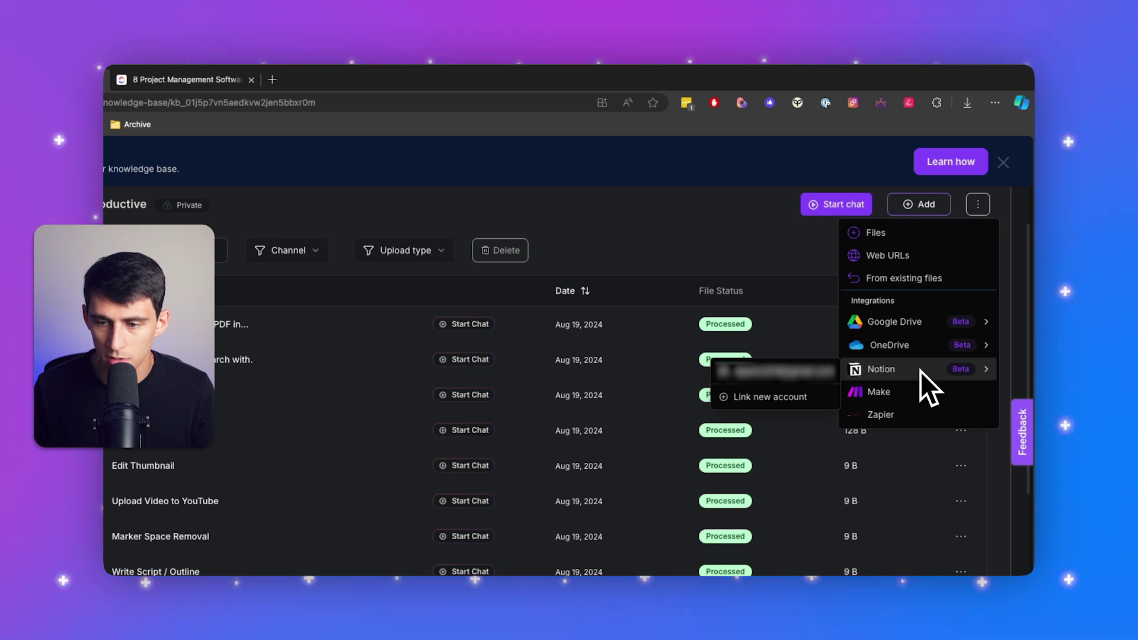
click(785, 396)
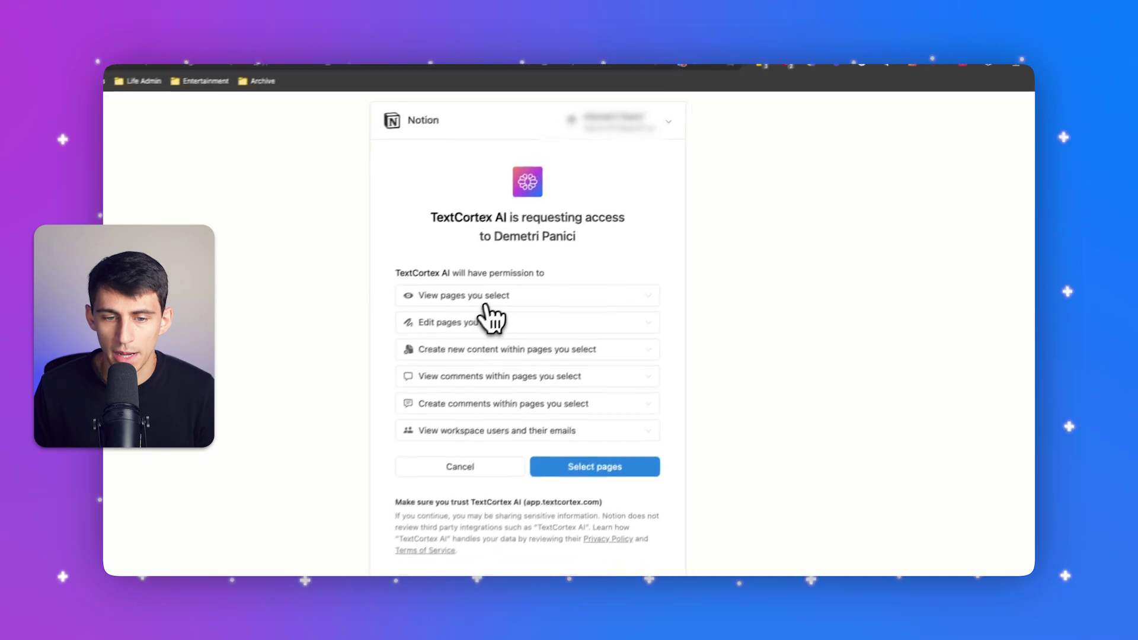
Step: Review the selected Notion pages, including INT | Content Calendar, and allow TextCortex AI access
click(498, 550)
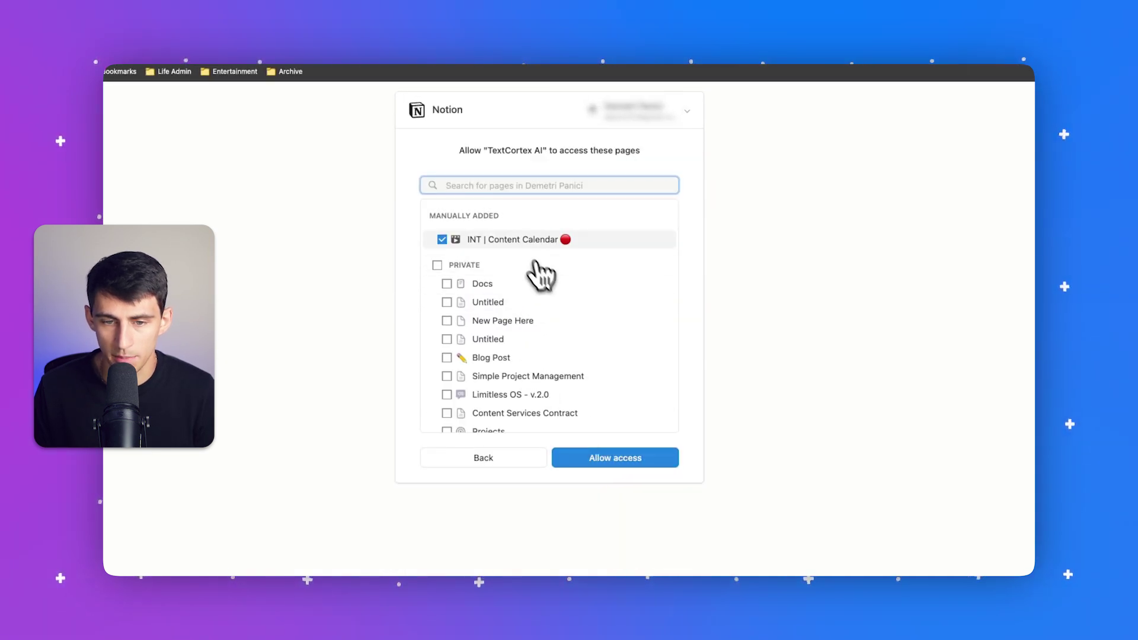
scroll(559, 330, down, 3)
scroll(549, 330, up, 3)
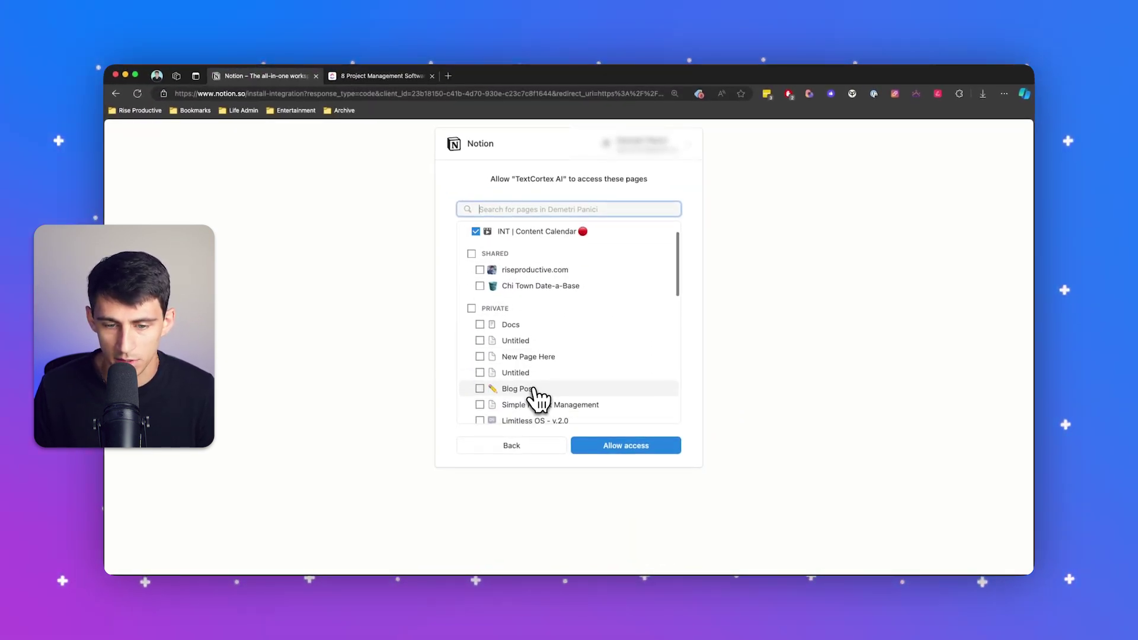
scroll(538, 398, down, 1)
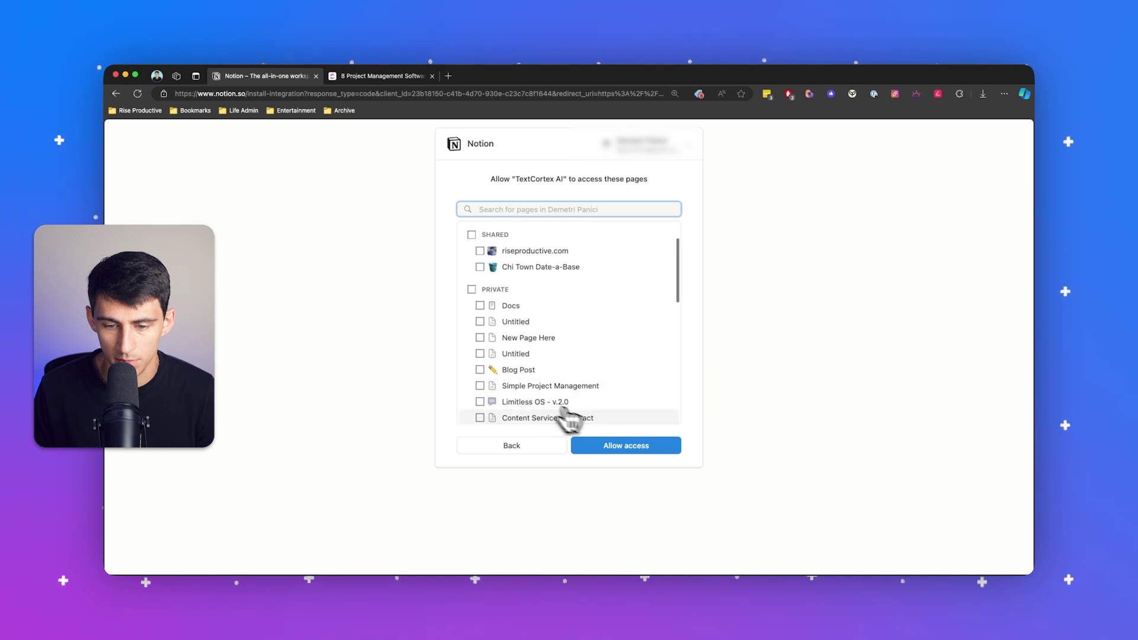
click(632, 456)
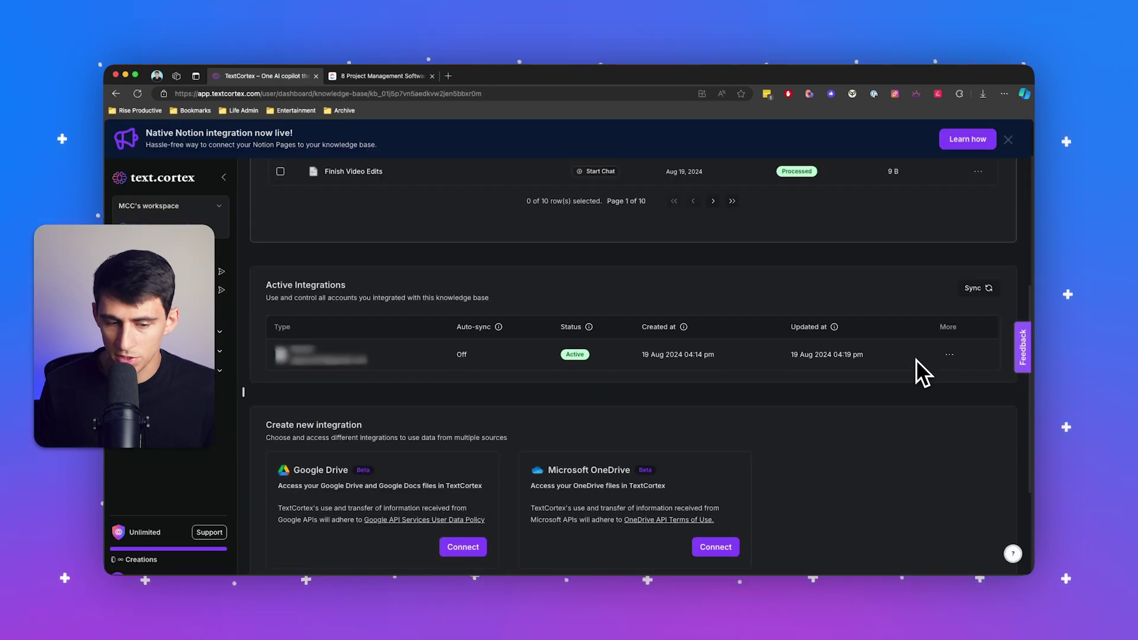
Step: Remove the existing Notion integration from Rise Productive and confirm
click(940, 365)
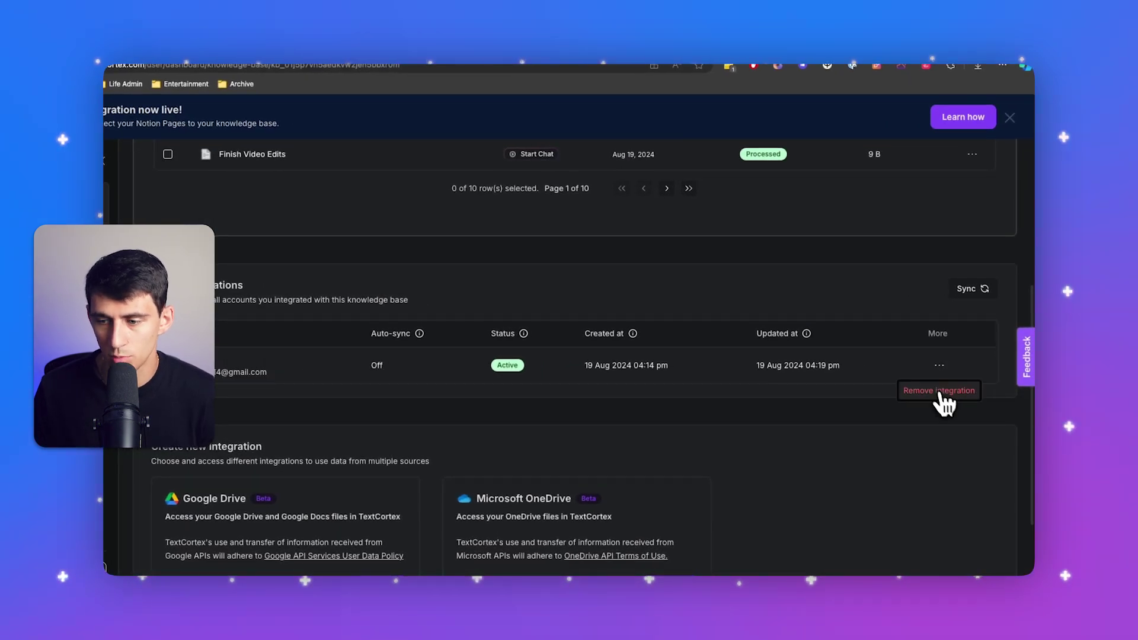
click(940, 389)
click(600, 383)
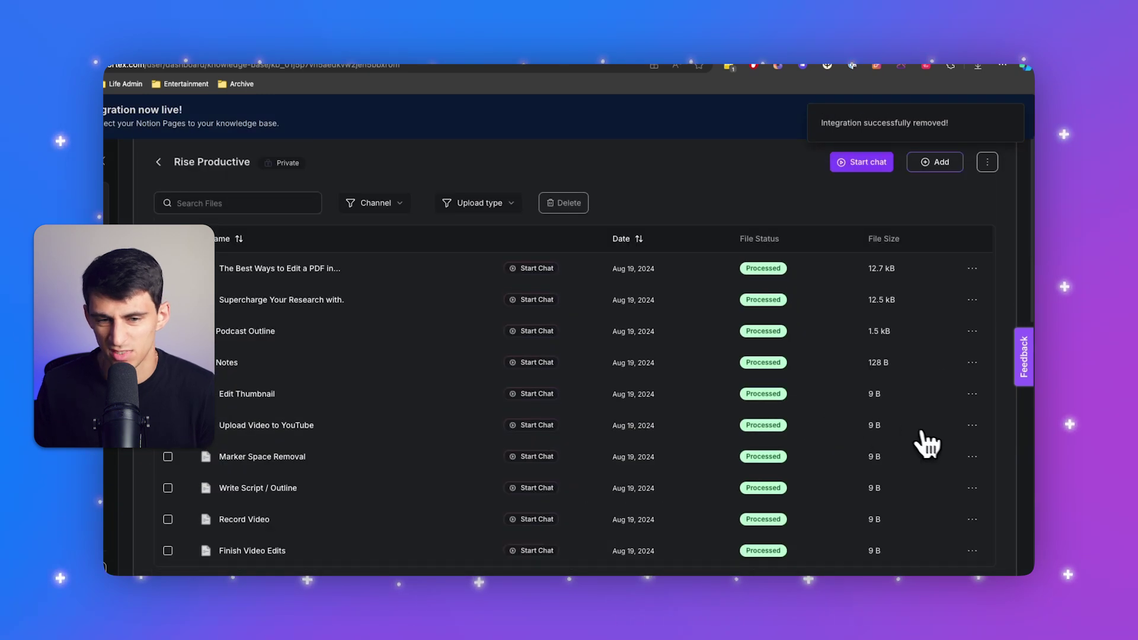
Step: Start linking a new Notion account again from the Add sources menu
click(937, 218)
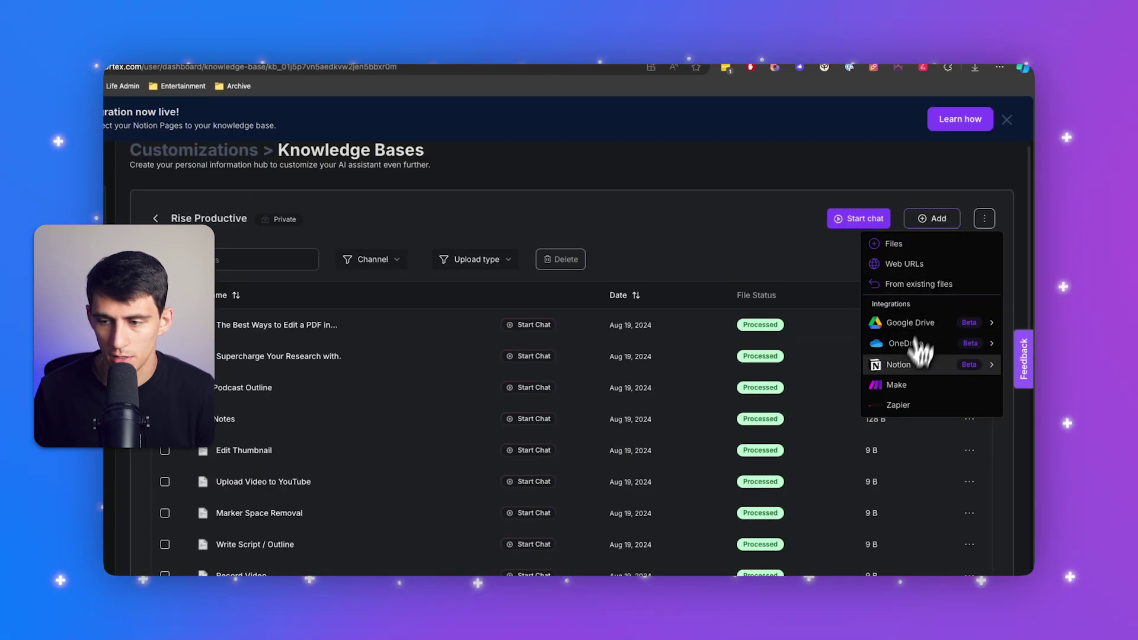
mouse_move(913, 364)
click(814, 389)
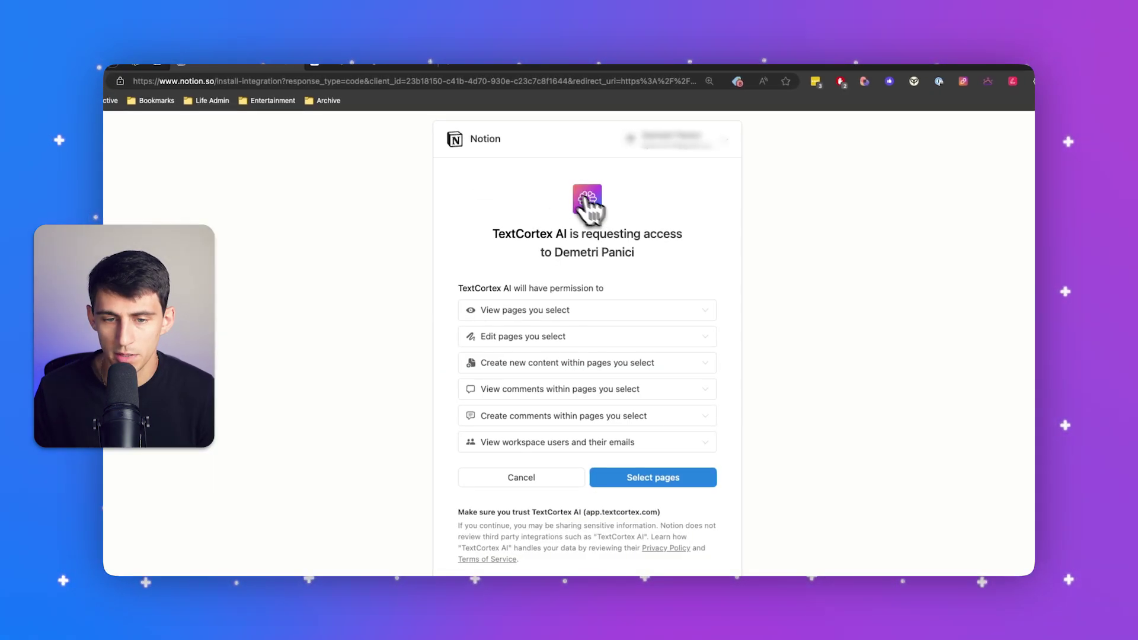
Step: Share only the Sales Pitch & Rebuttals Framework page with TextCortex AI and allow access
click(549, 309)
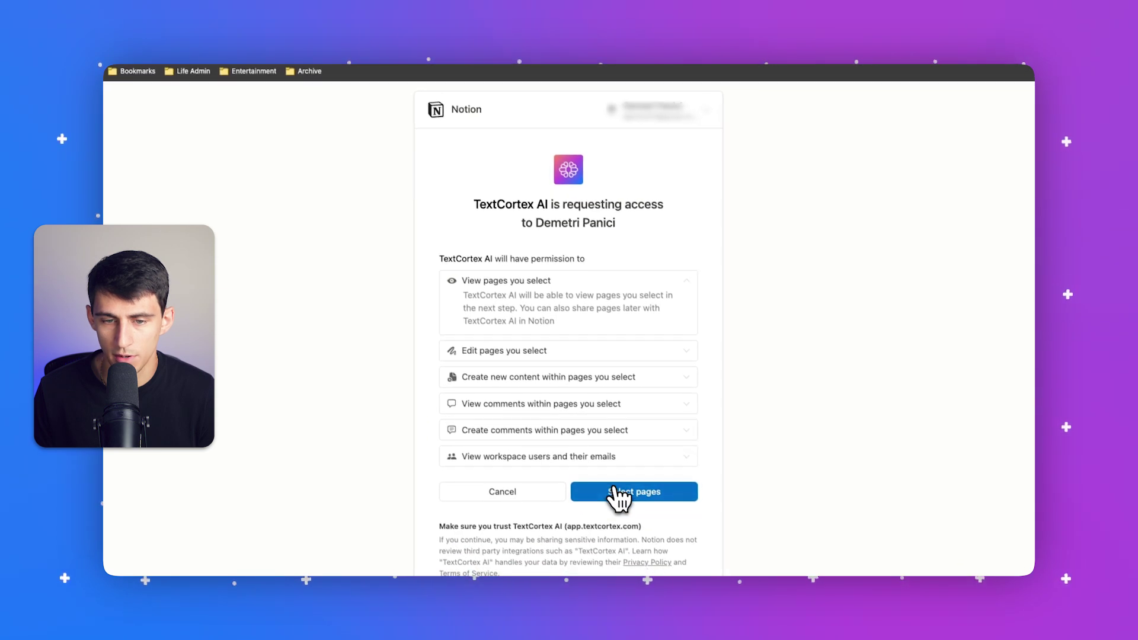
click(637, 522)
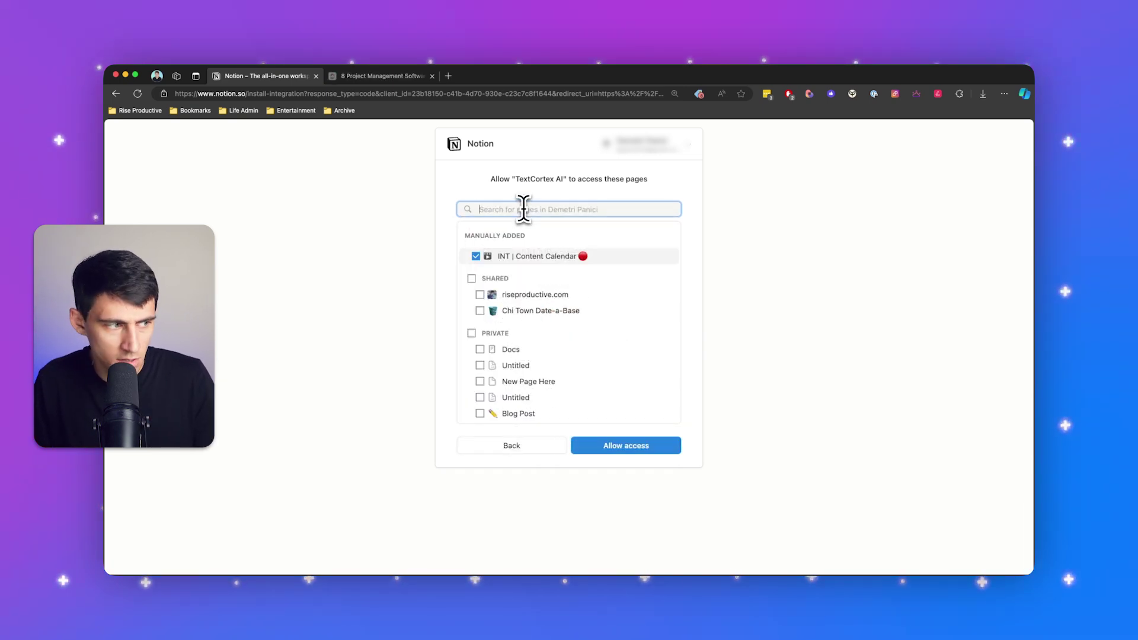
text(sales pitch & reb)
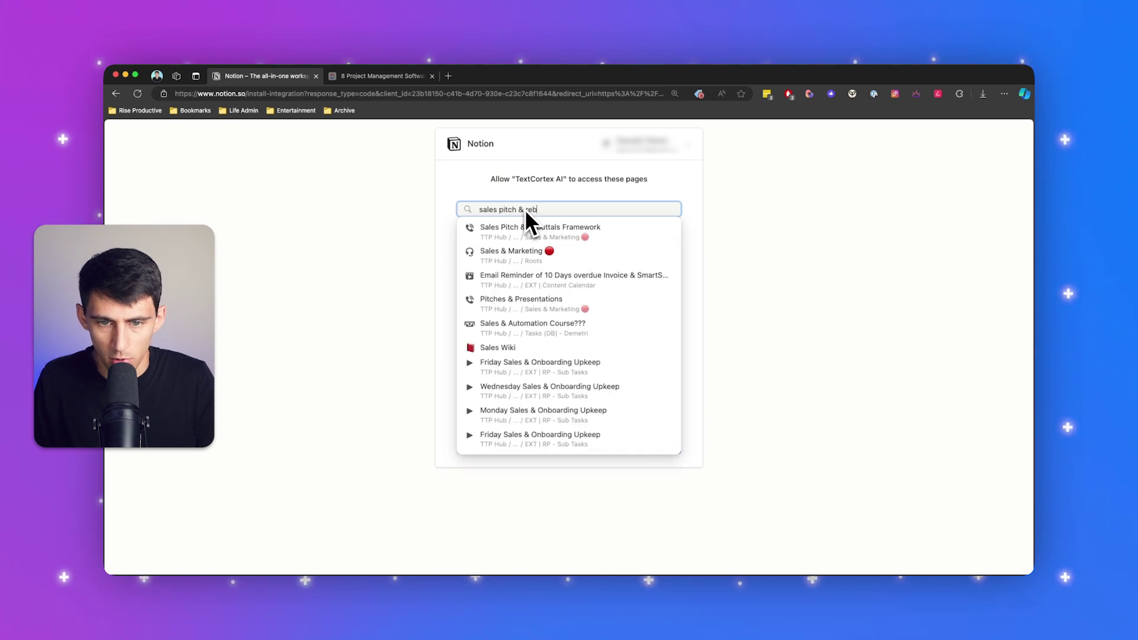
click(563, 232)
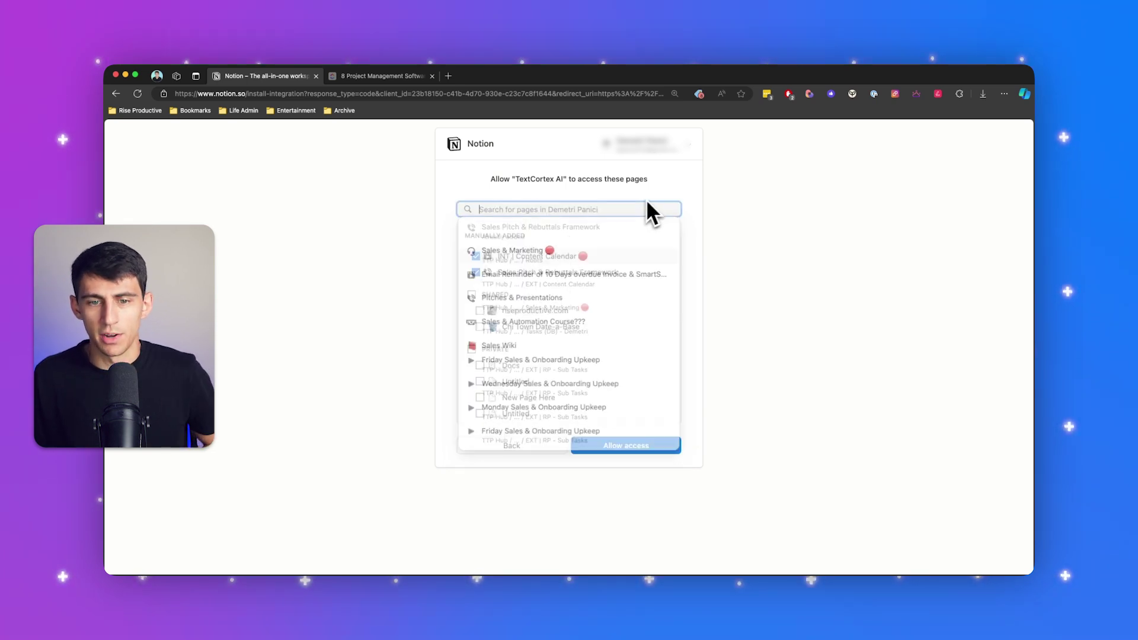
click(637, 445)
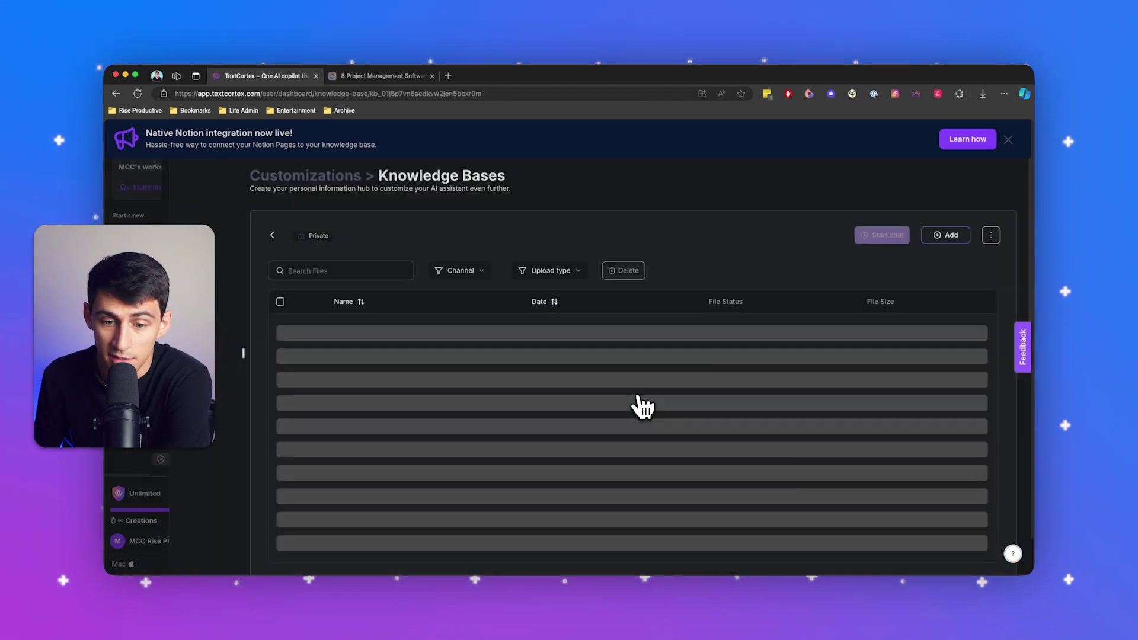
Step: Schedule the Notion integration's auto-synchronization to Daily and check the growing file list
scroll(652, 262, down, 5)
scroll(699, 293, up, 5)
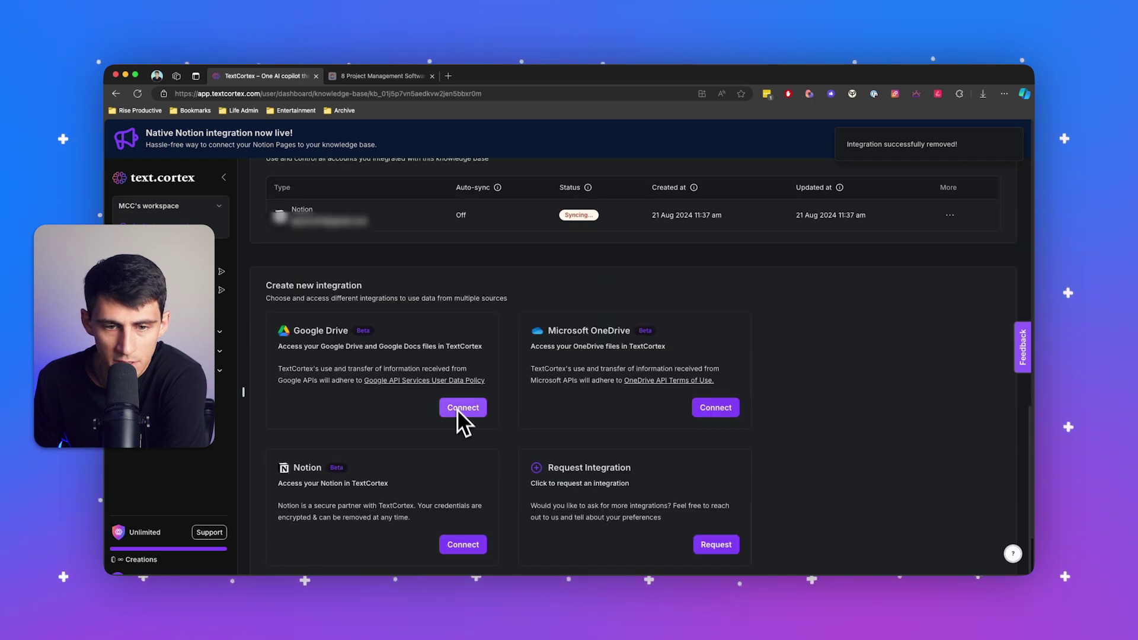
scroll(425, 339, up, 2)
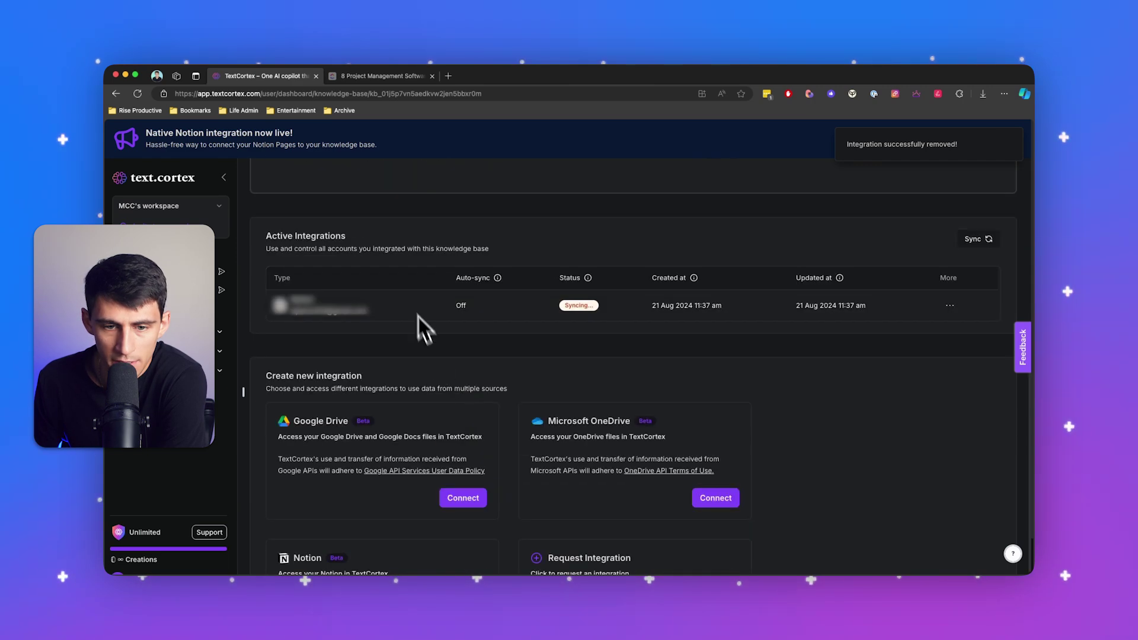
click(978, 239)
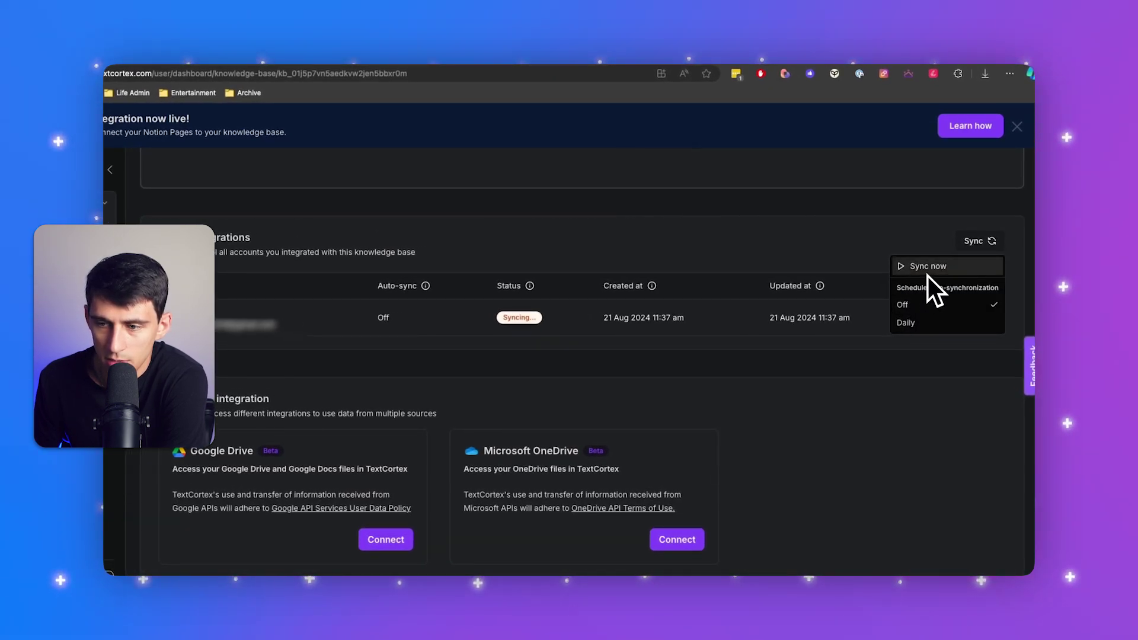
click(936, 325)
scroll(482, 305, up, 5)
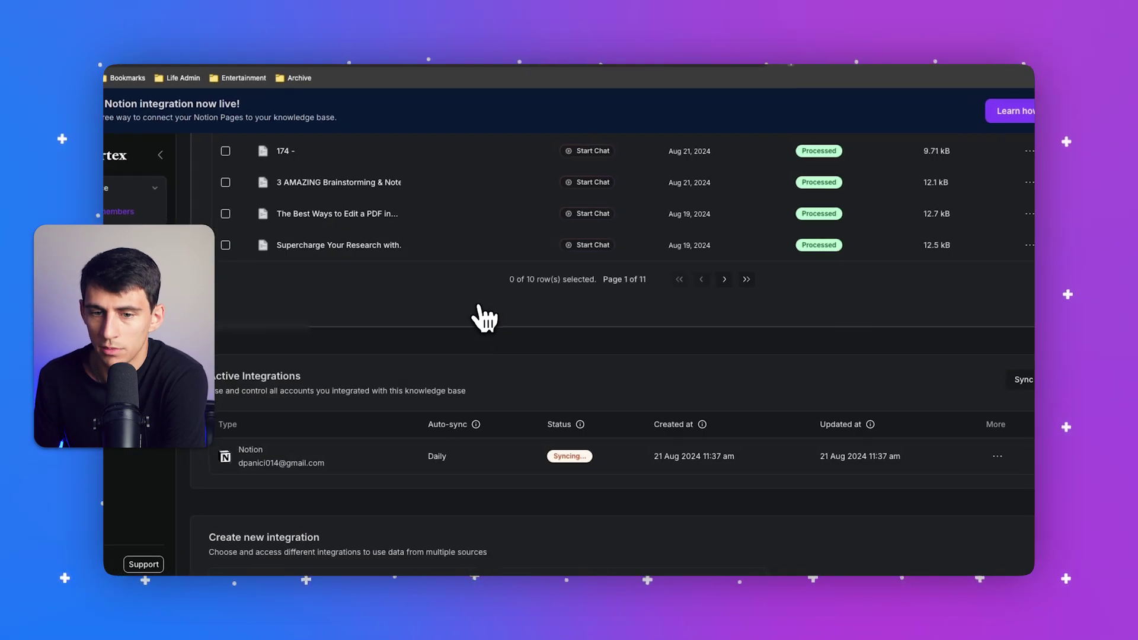
scroll(486, 313, up, 1)
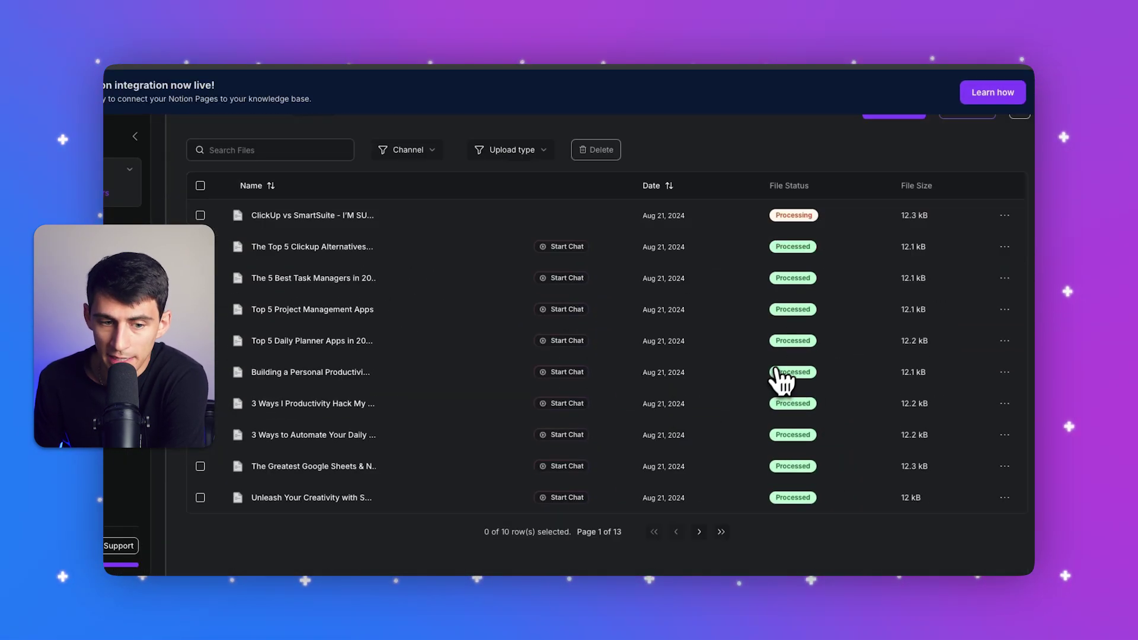
scroll(783, 412, down, 5)
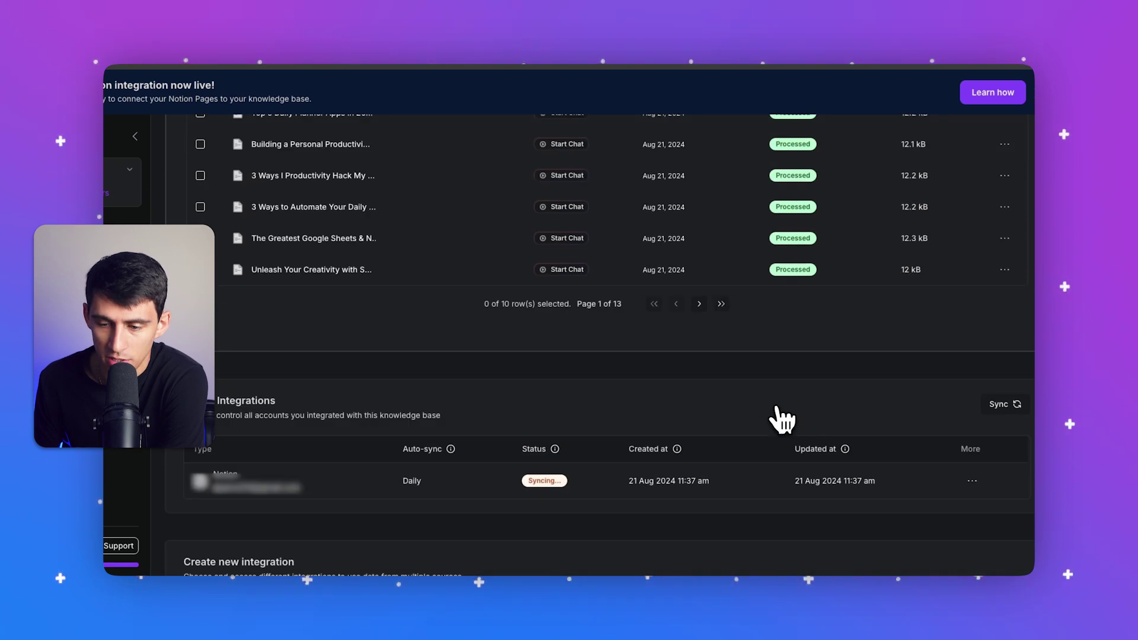
scroll(695, 350, down, 3)
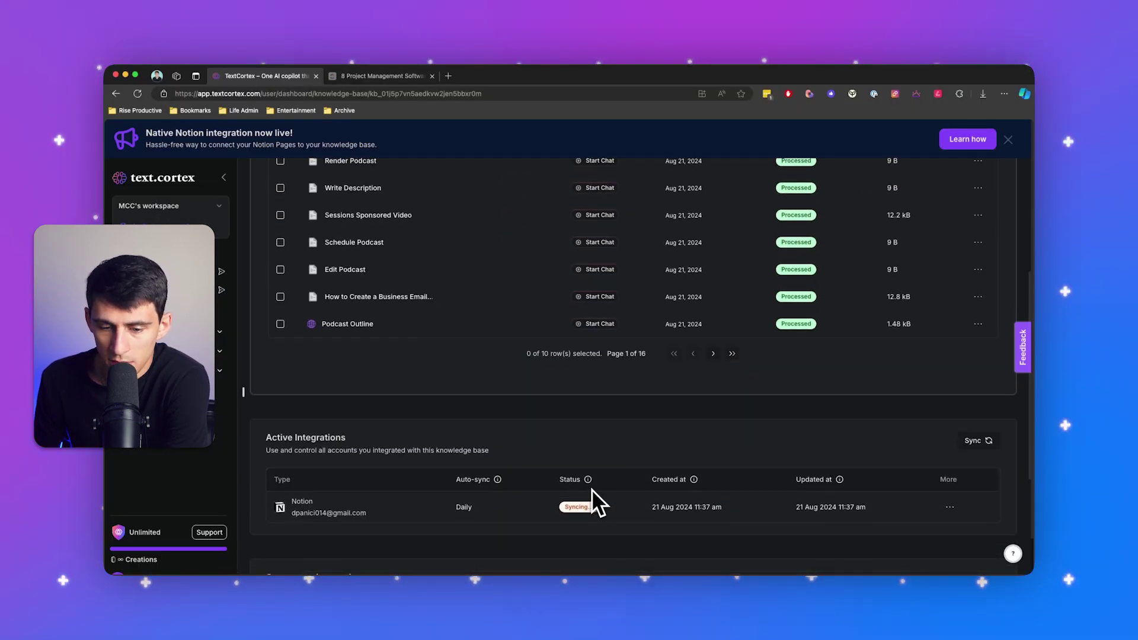
Step: Jump to the last file page and confirm the Notion integration status shows Active
mouse_move(589, 482)
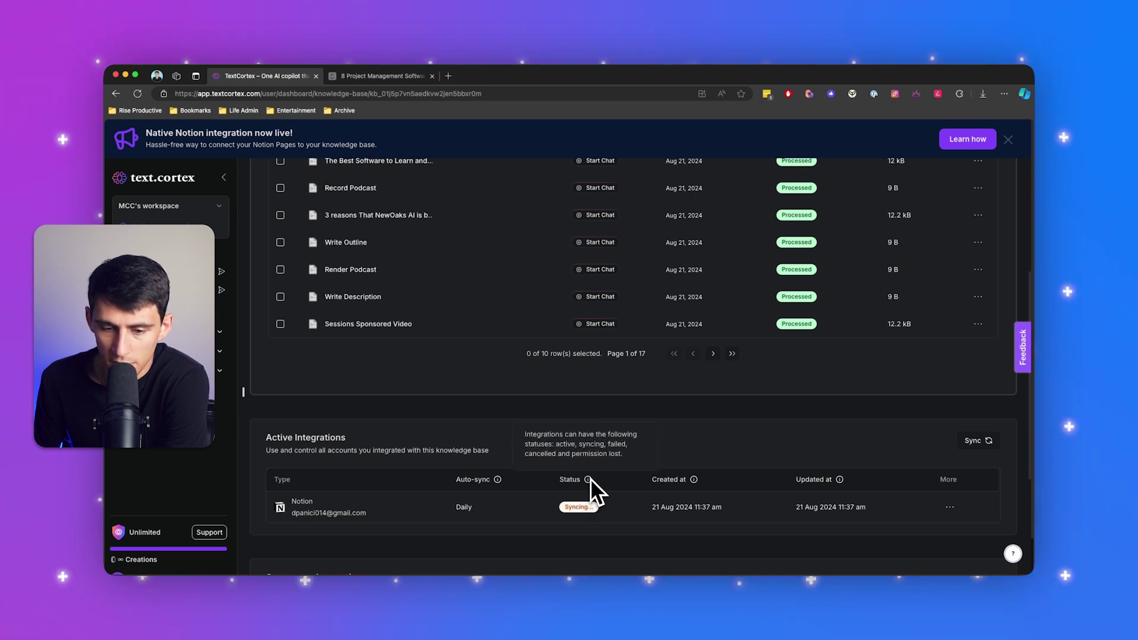
scroll(871, 333, up, 5)
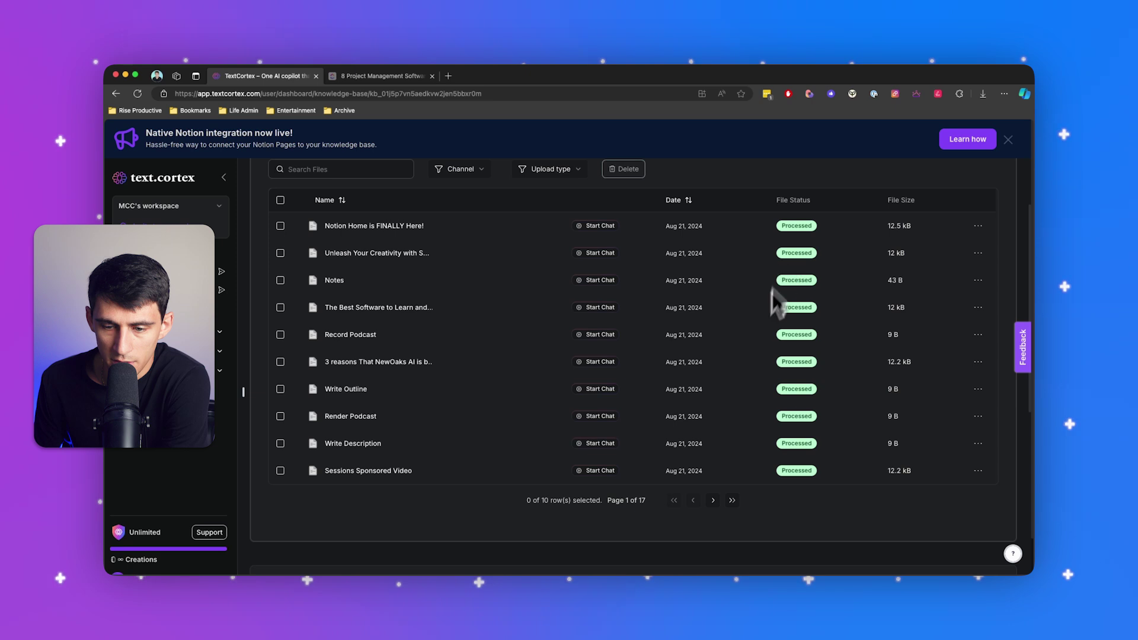
click(732, 501)
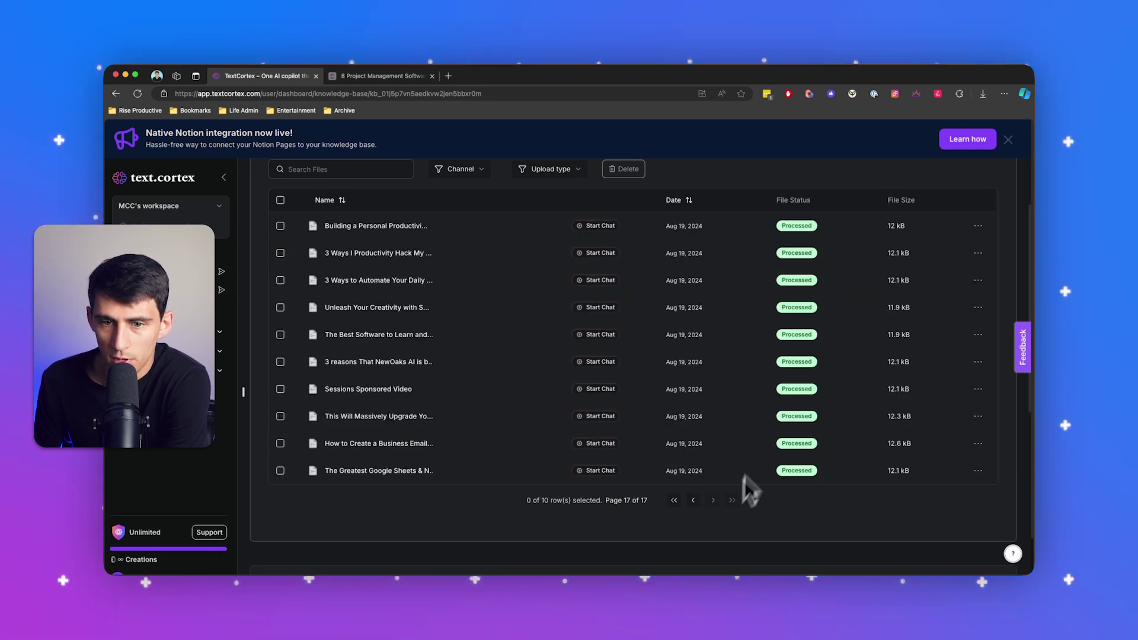
scroll(735, 427, down, 6)
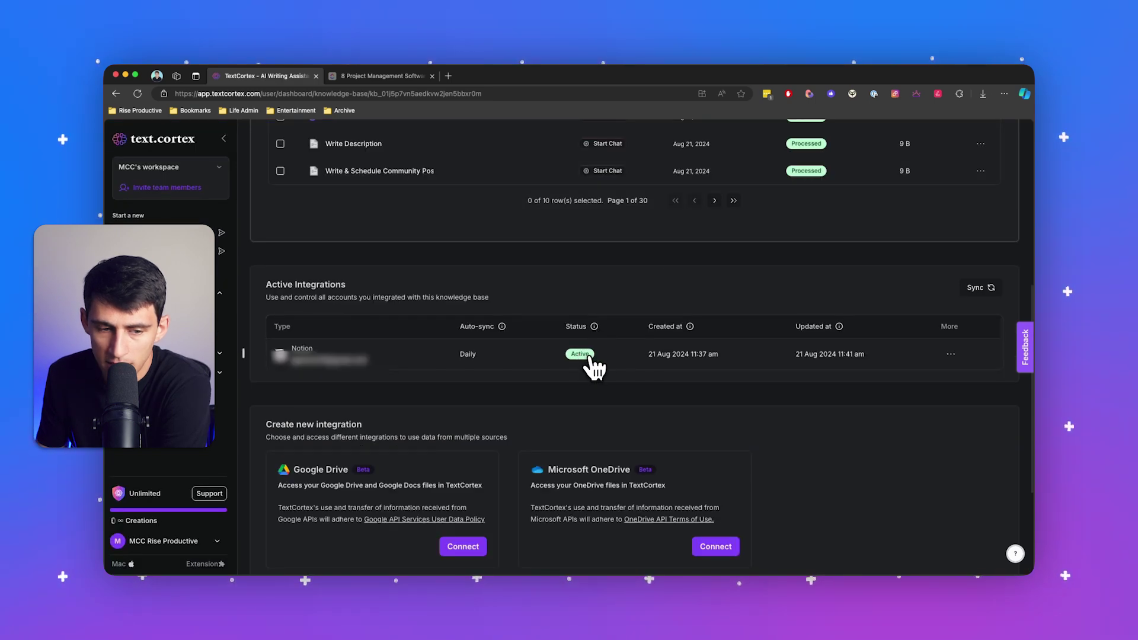
scroll(640, 362, up, 6)
Step: Start a Rise Productive ZenoChat and ask which podcast is scheduled for Saturday
click(889, 194)
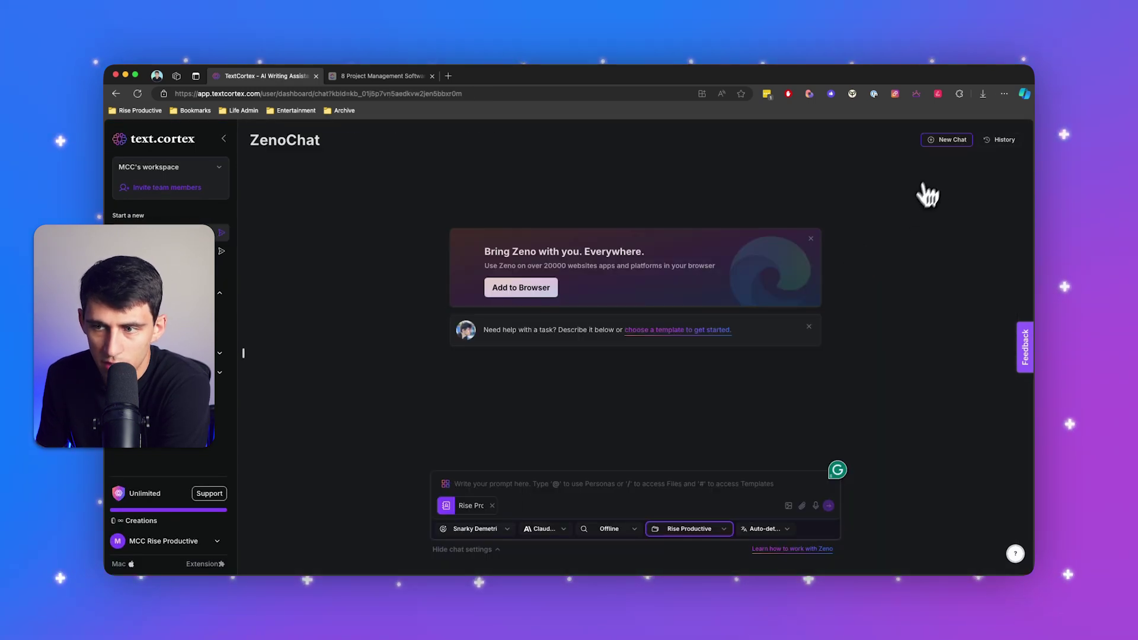
text(What P)
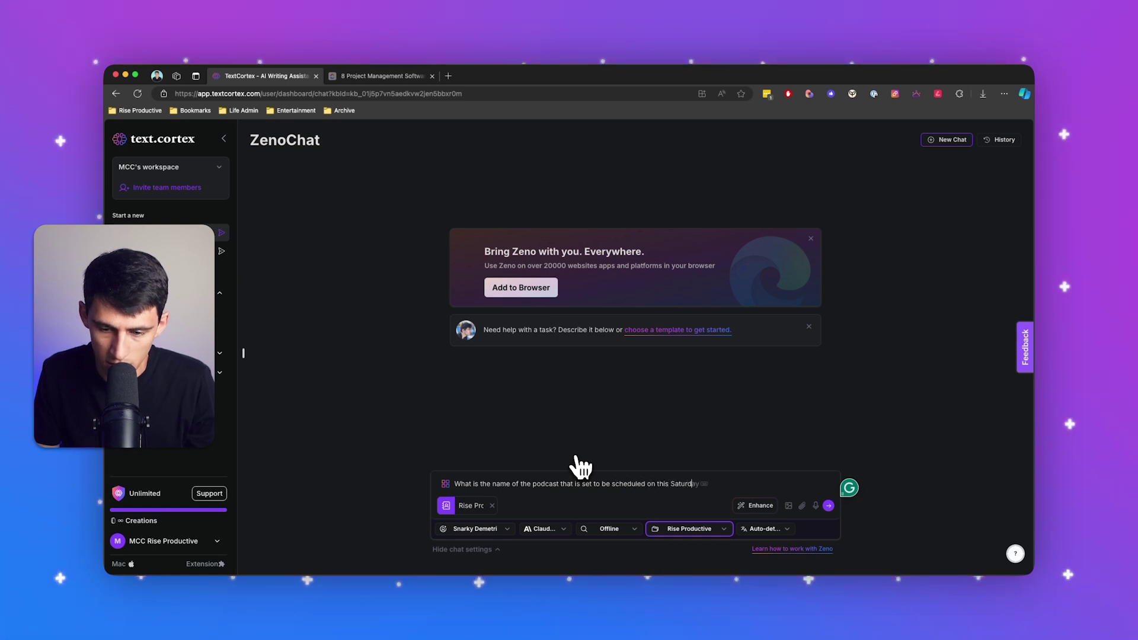
text(day?)
key(Return)
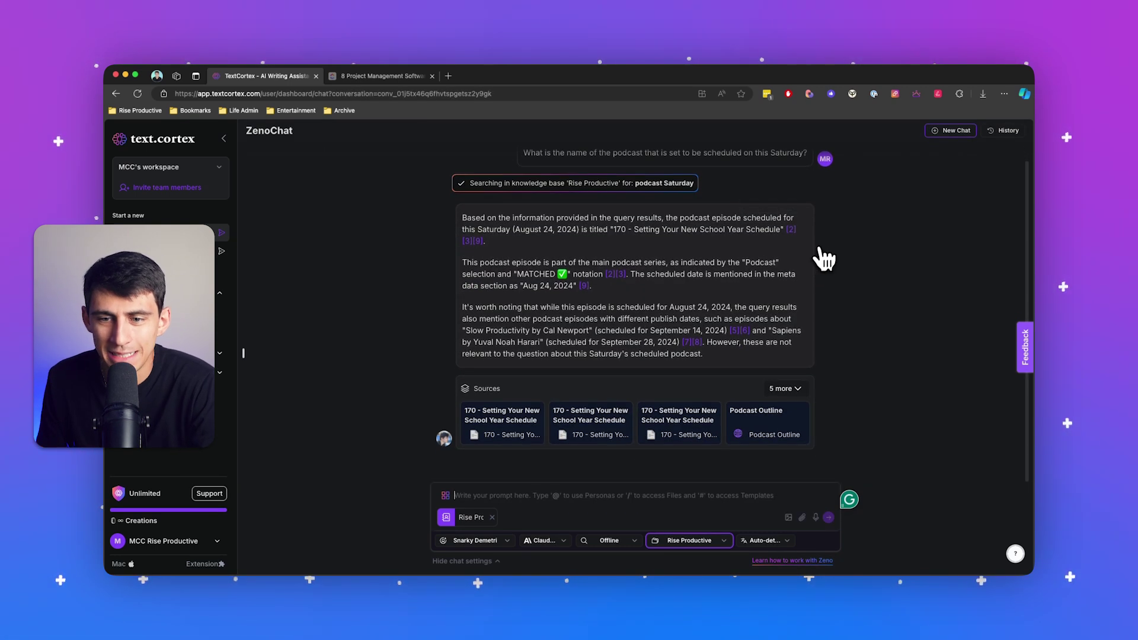
Step: Highlight the episode title '170 - Setting Your New School Year Schedule' and open citation [2]'s source
scroll(582, 258, up, 1)
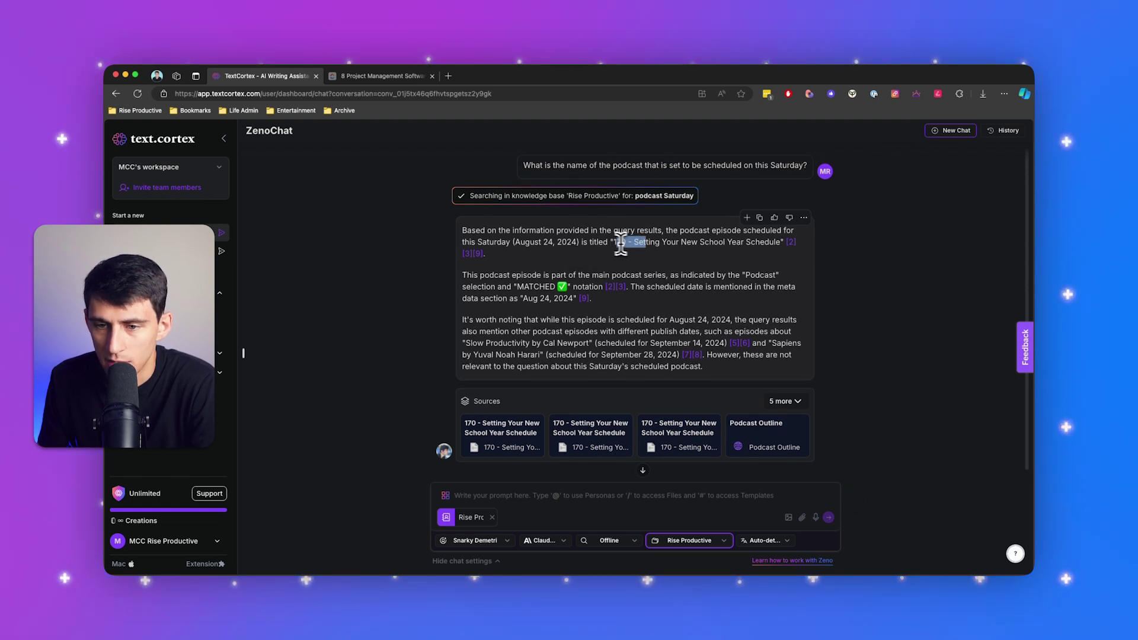
drag(620, 243, 769, 242)
click(791, 242)
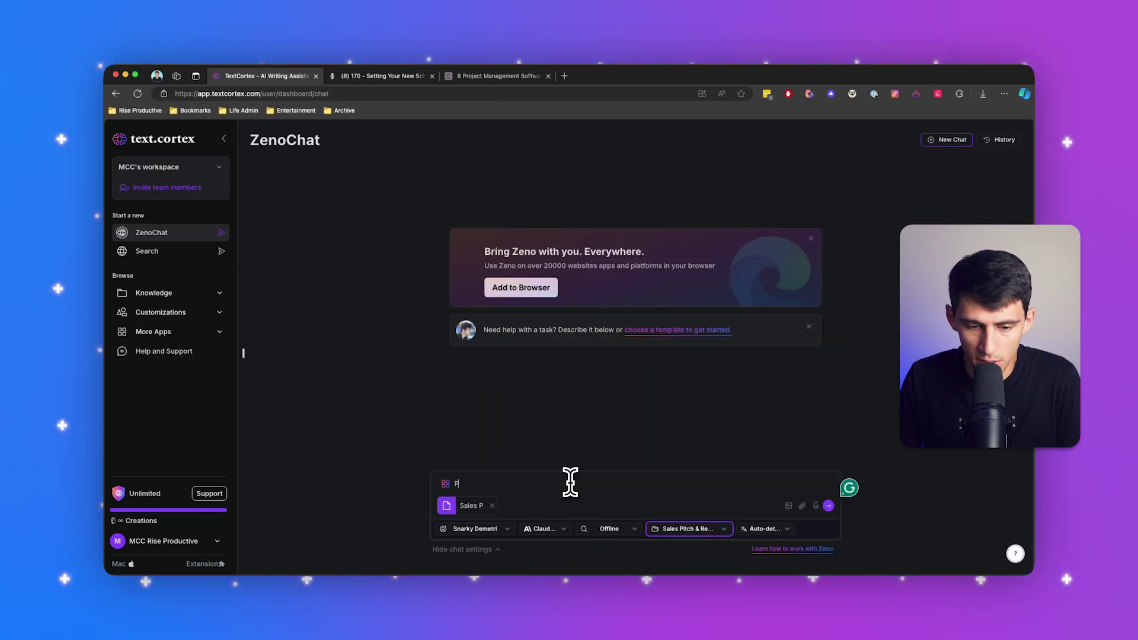
Step: Ask for a Sales Pitch & Rebuttals Framework summary and review its outline sections, Sales Pitch through Closing Questions
text(le)
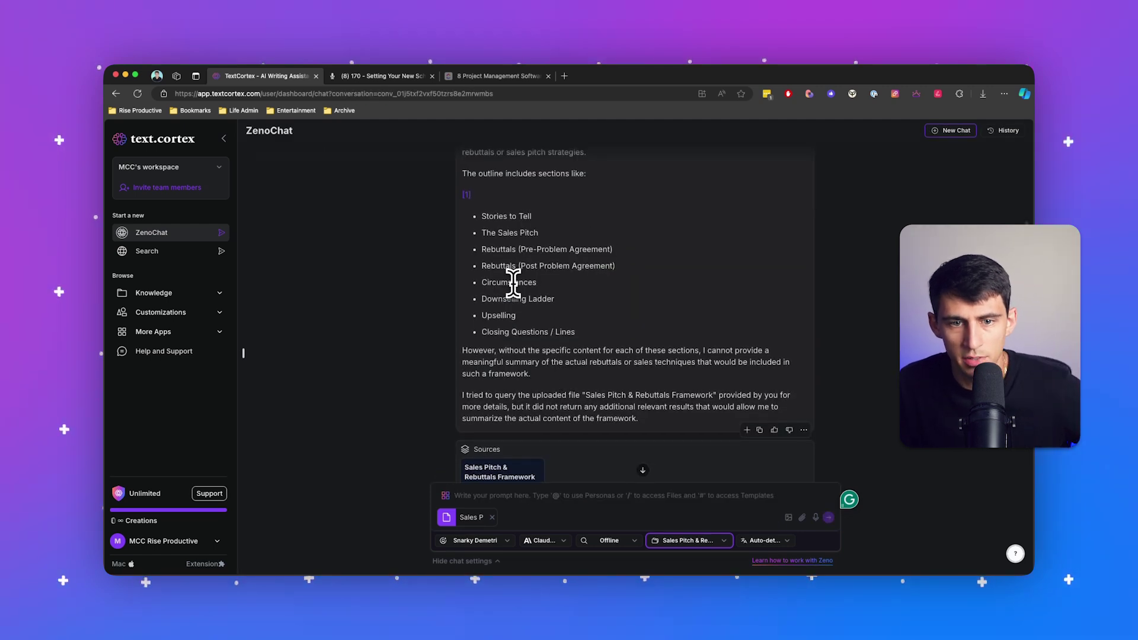
triple_click(508, 232)
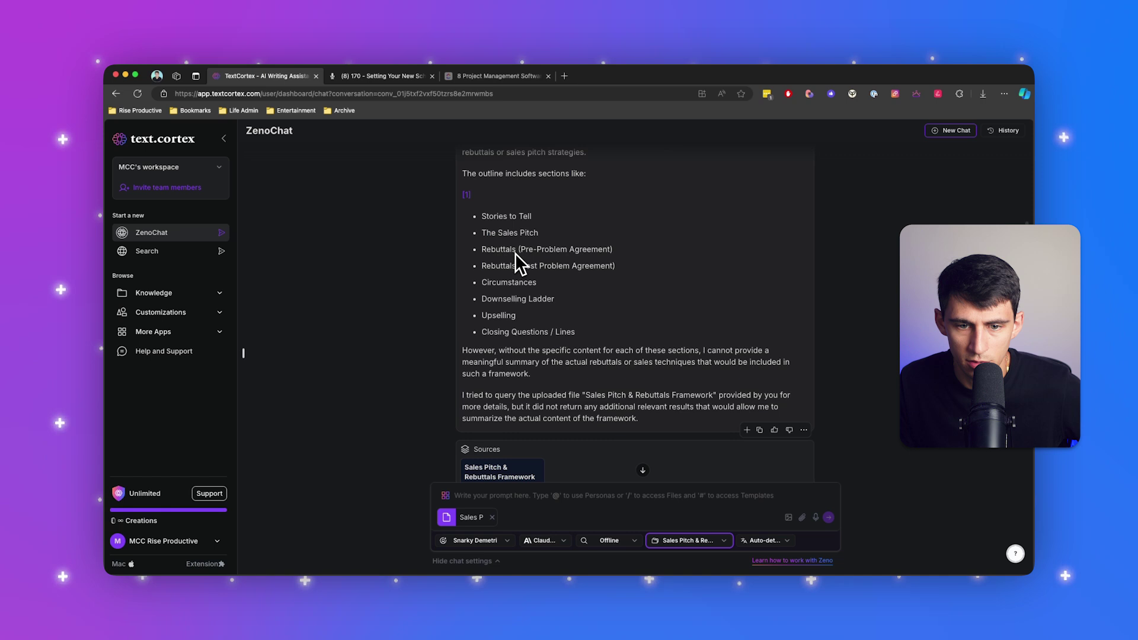
triple_click(515, 251)
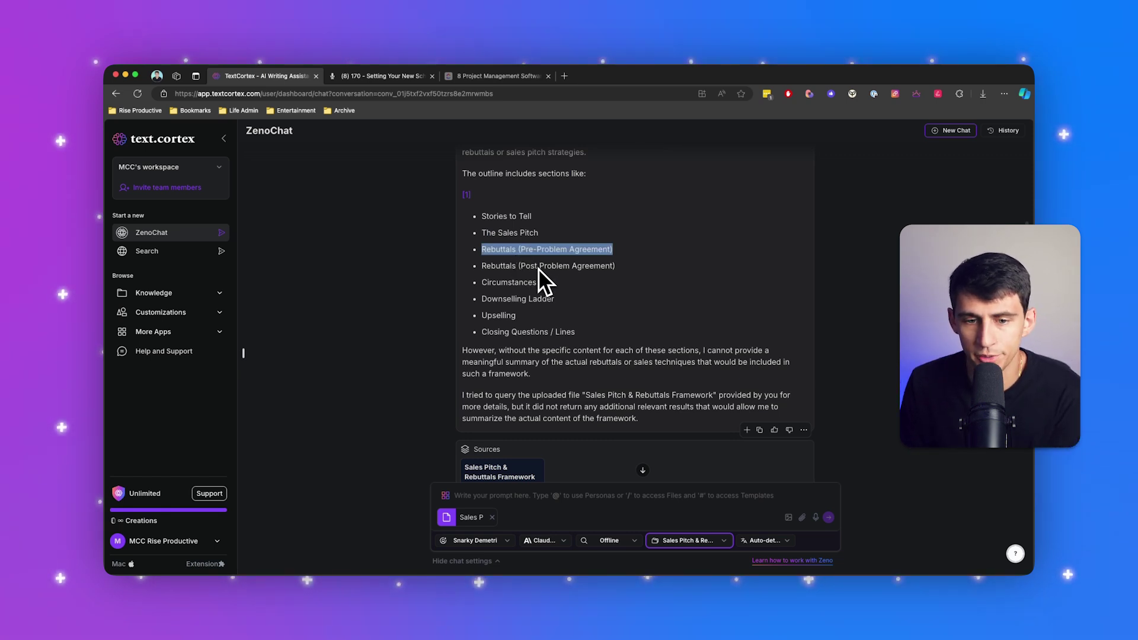
triple_click(533, 282)
triple_click(528, 299)
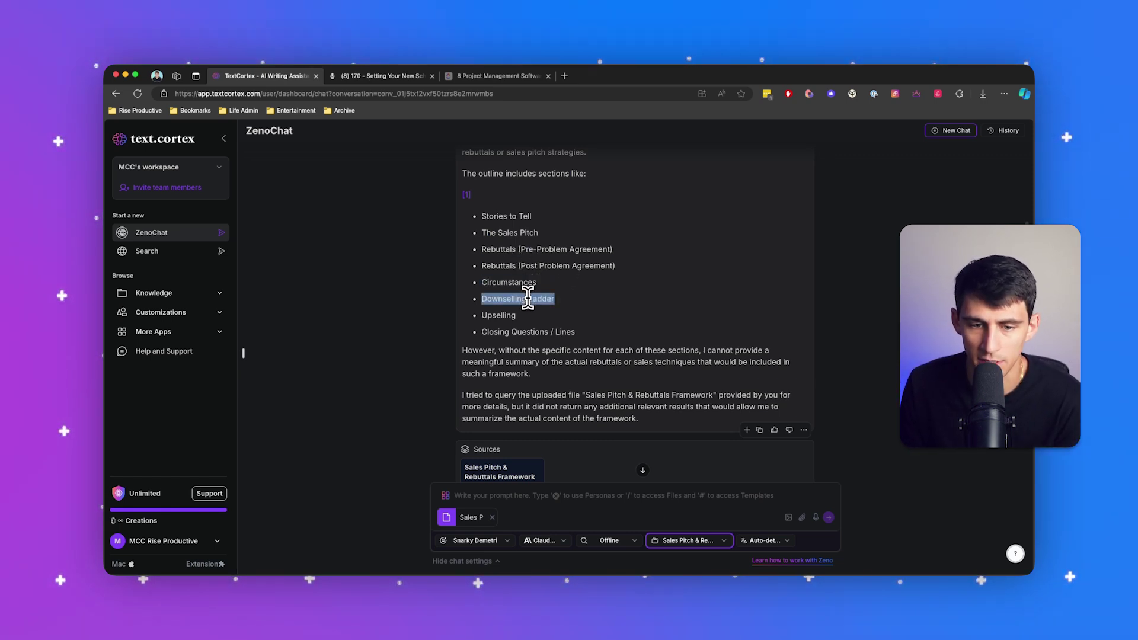
triple_click(519, 351)
triple_click(516, 332)
click(652, 335)
scroll(652, 335, down, 2)
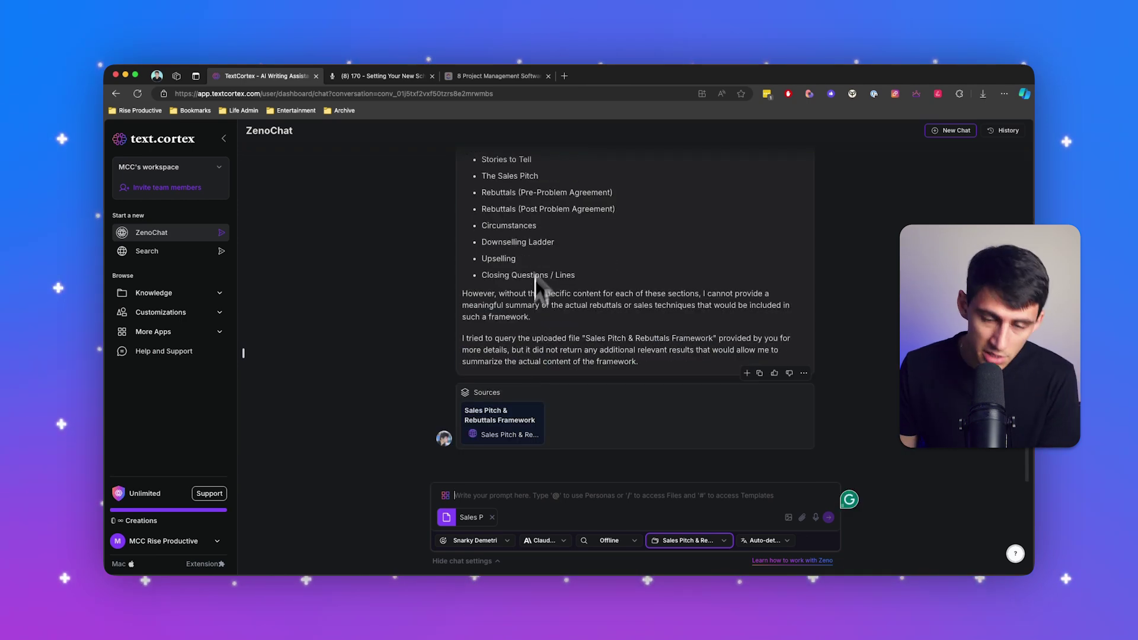
Step: Open the Sales Pitch & Rebuttals Framework page in Notion and review the Lack of Time rebuttal notes
click(552, 560)
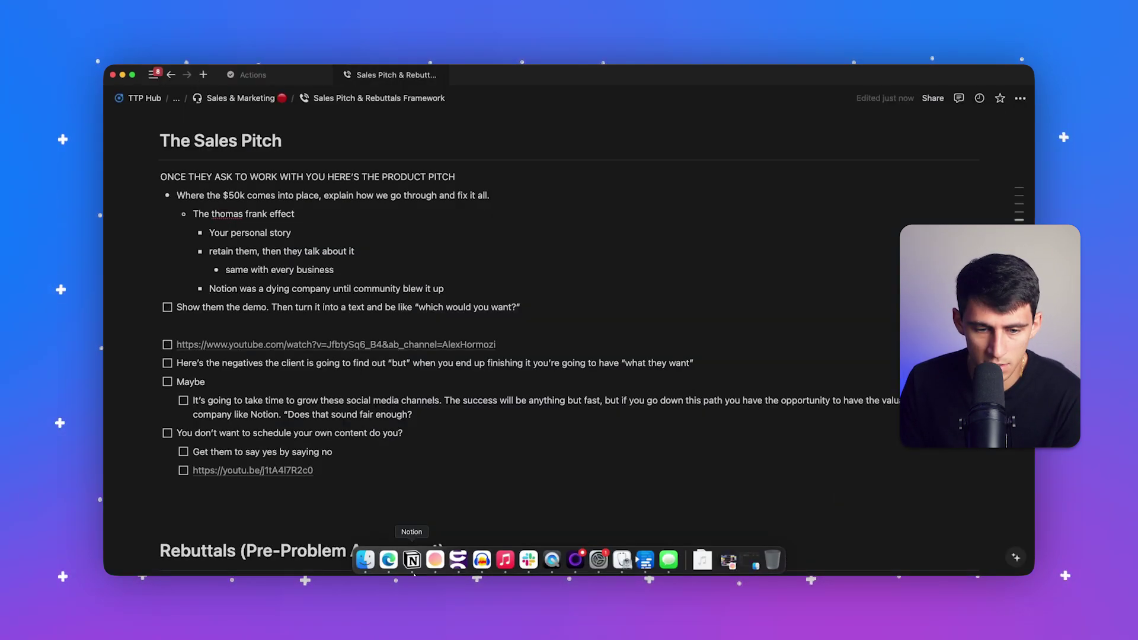
scroll(442, 415, down, 6)
scroll(442, 409, down, 3)
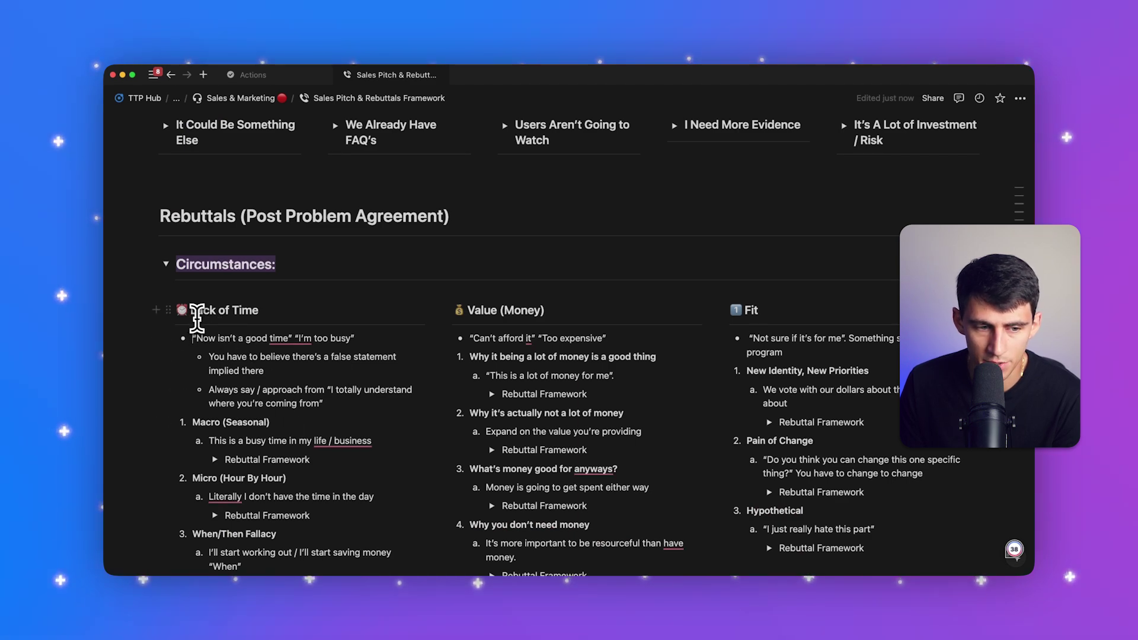
drag(191, 310, 162, 272)
scroll(313, 427, down, 5)
scroll(327, 386, down, 8)
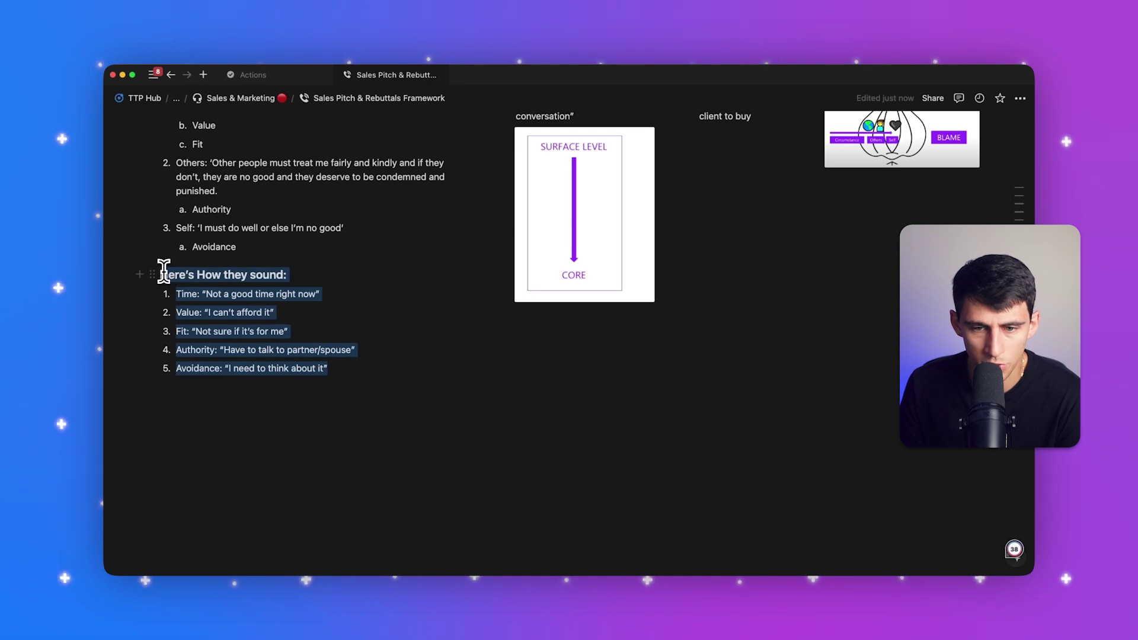
scroll(534, 407, up, 5)
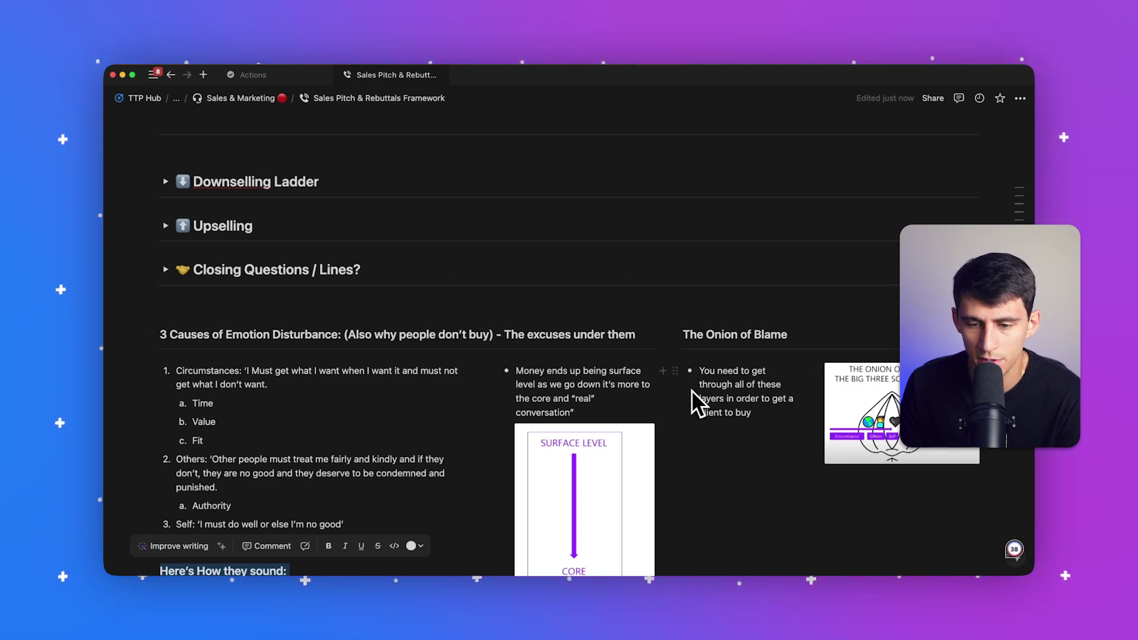
scroll(571, 384, up, 15)
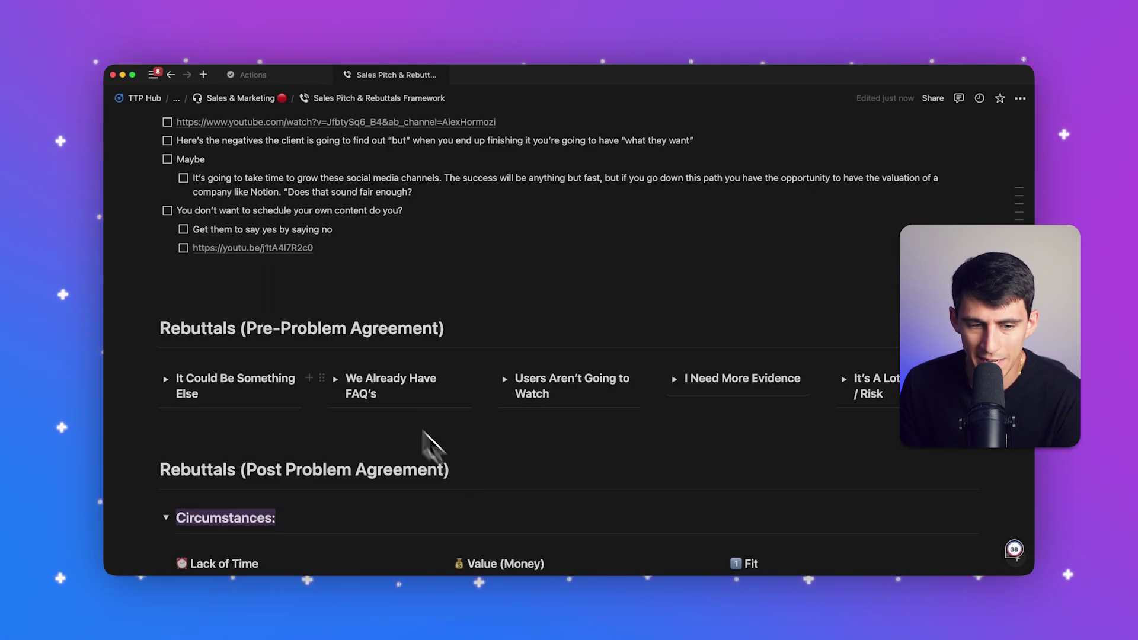
scroll(504, 389, down, 5)
scroll(503, 390, down, 1)
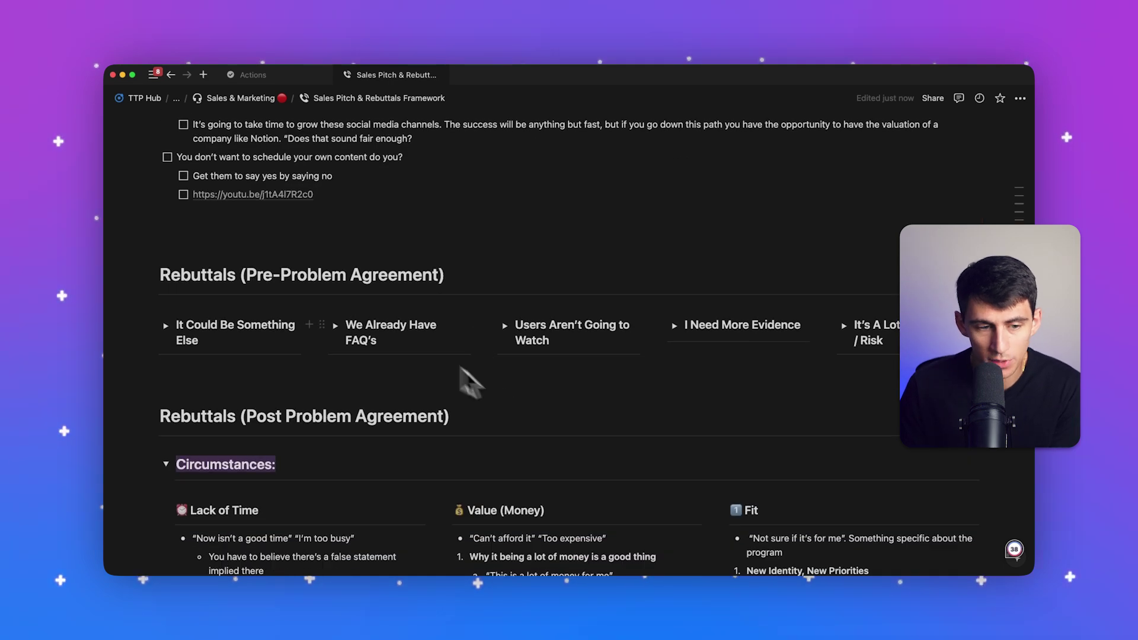
Step: Toggle the We Already Have FAQ's and Stories to Tell sections, then switch to the browser's episode page
click(336, 325)
click(337, 327)
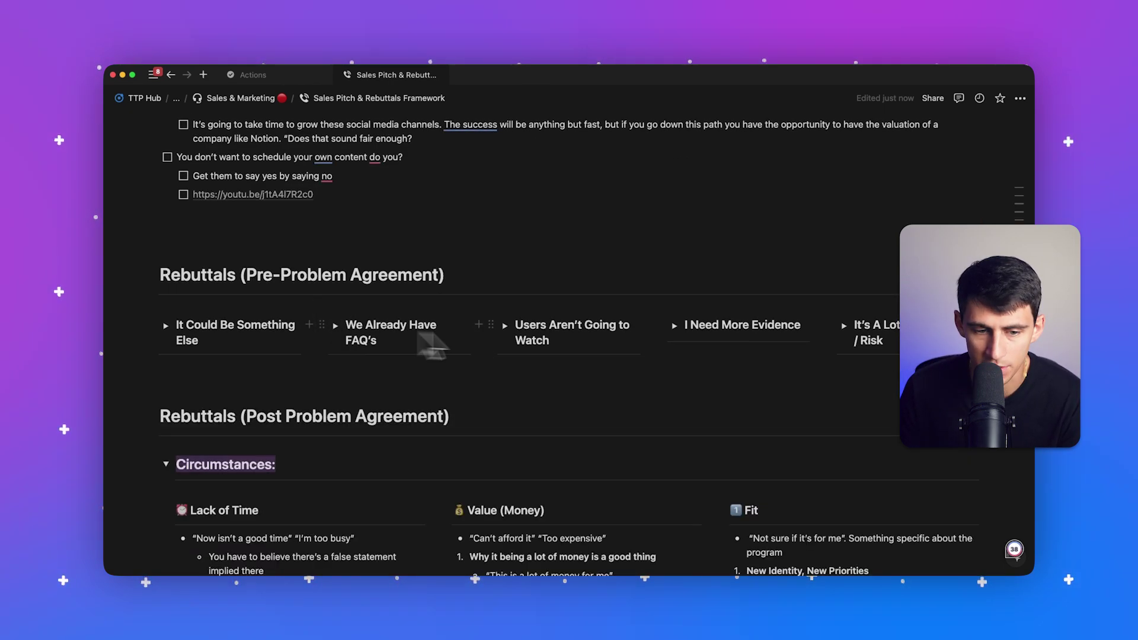
scroll(542, 344, down, 3)
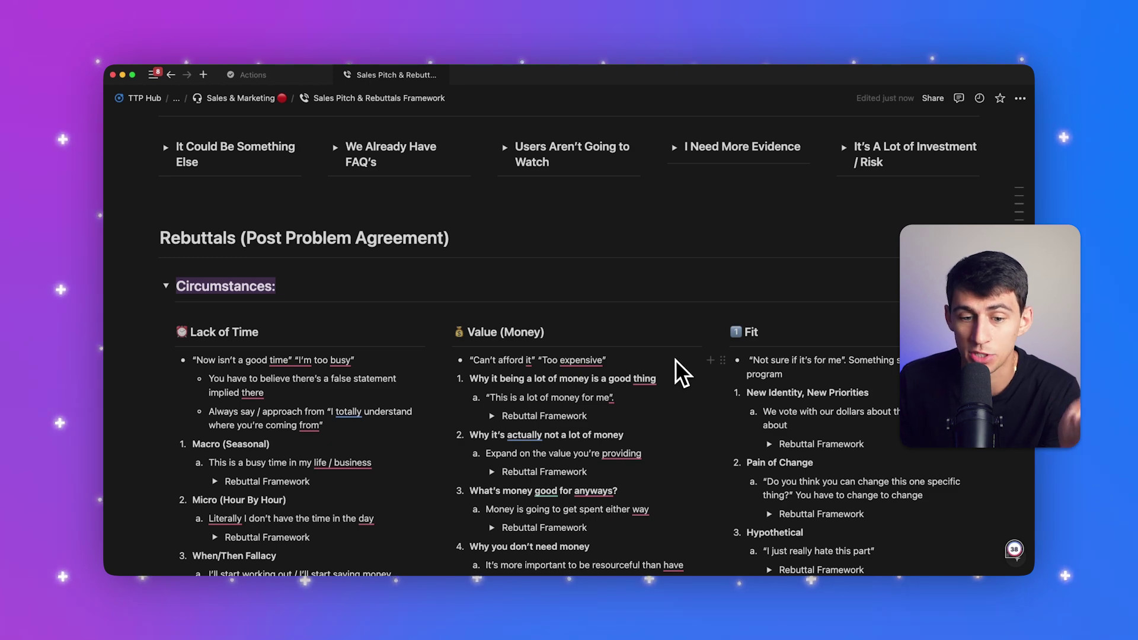
scroll(673, 360, up, 15)
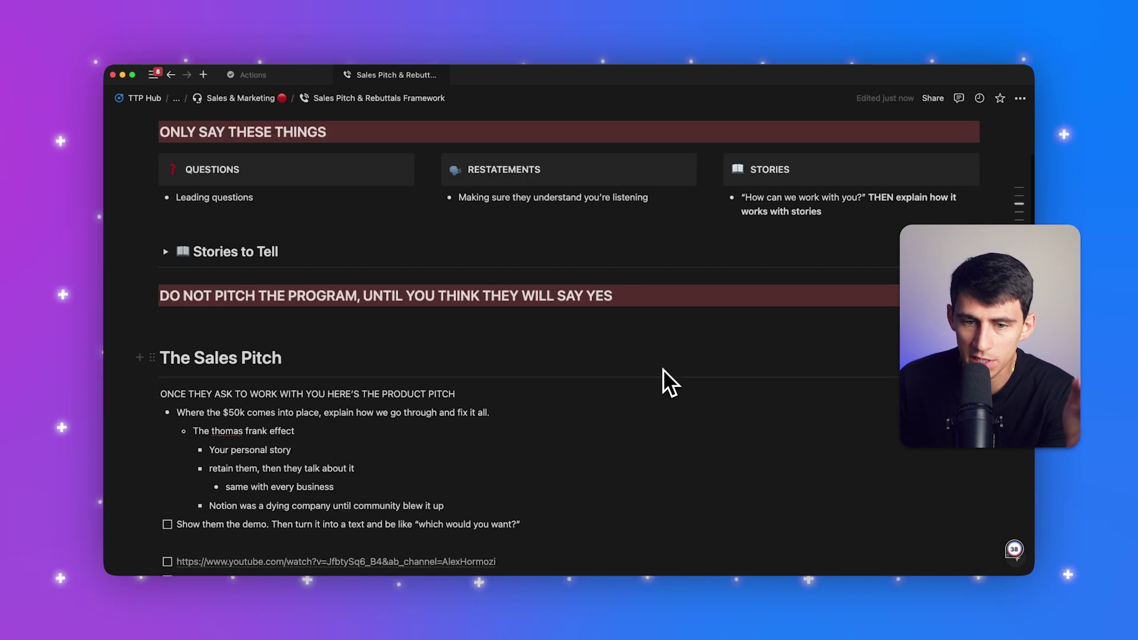
click(166, 456)
scroll(327, 373, down, 4)
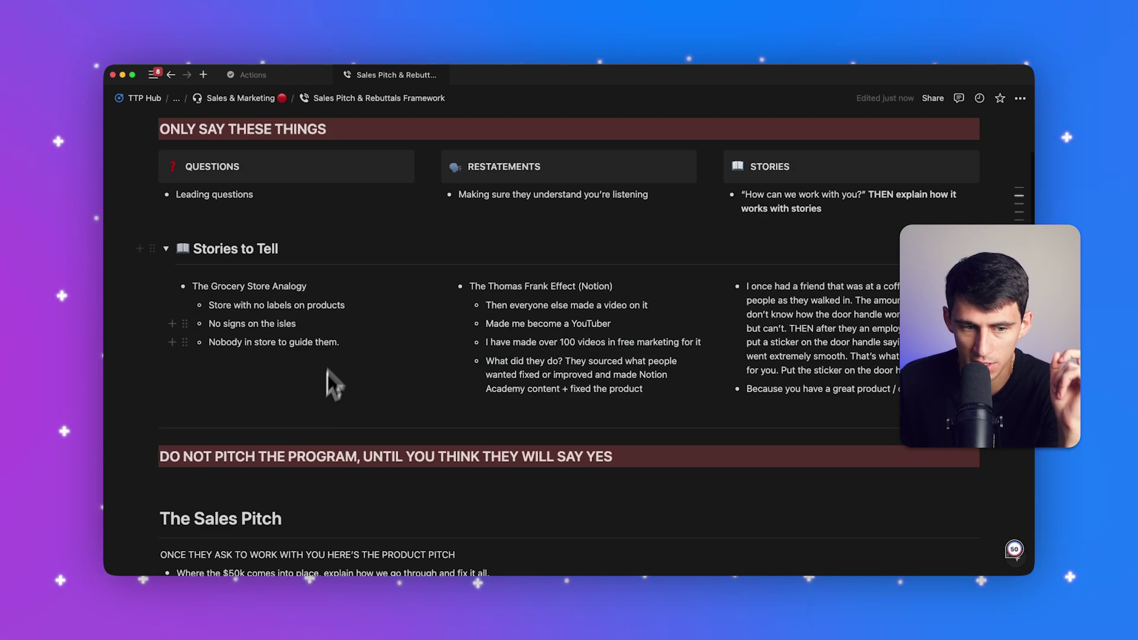
key(super+alt+t)
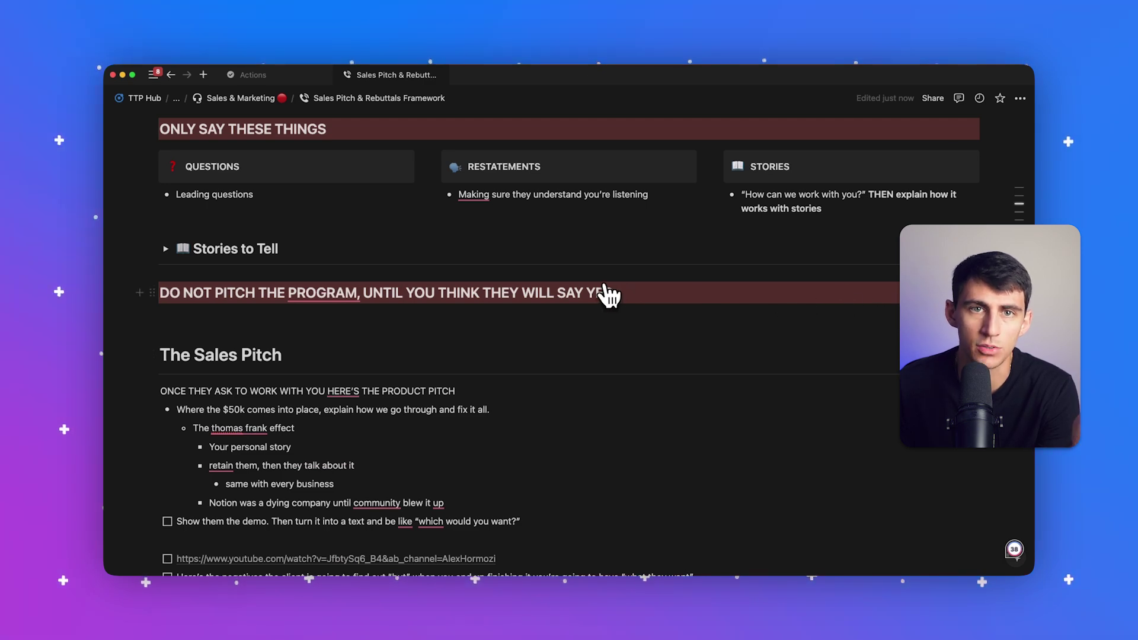
scroll(611, 295, down, 4)
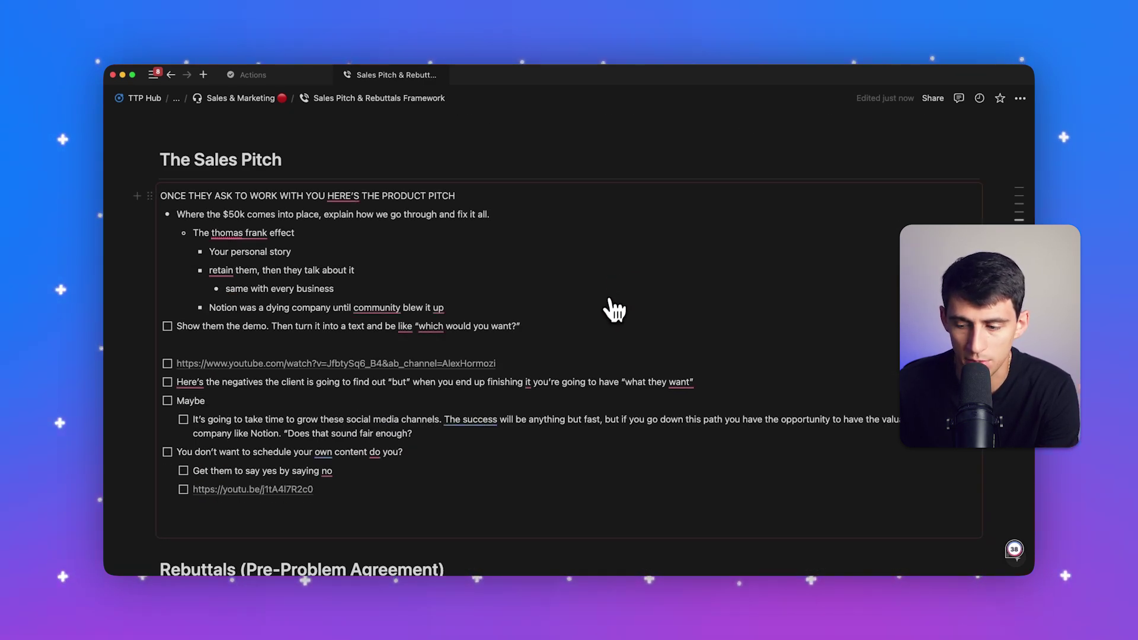
click(457, 561)
mouse_move(1022, 521)
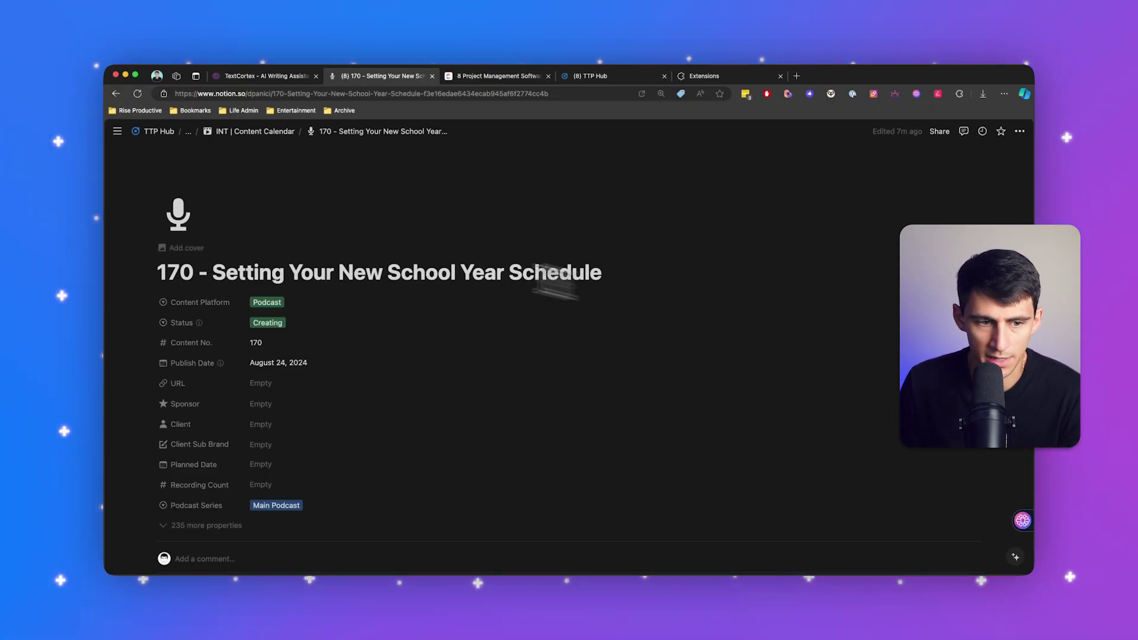
Step: Go to the TTP Hub home page and scroll through its Trees, Views, Roots and Resources lists
click(158, 137)
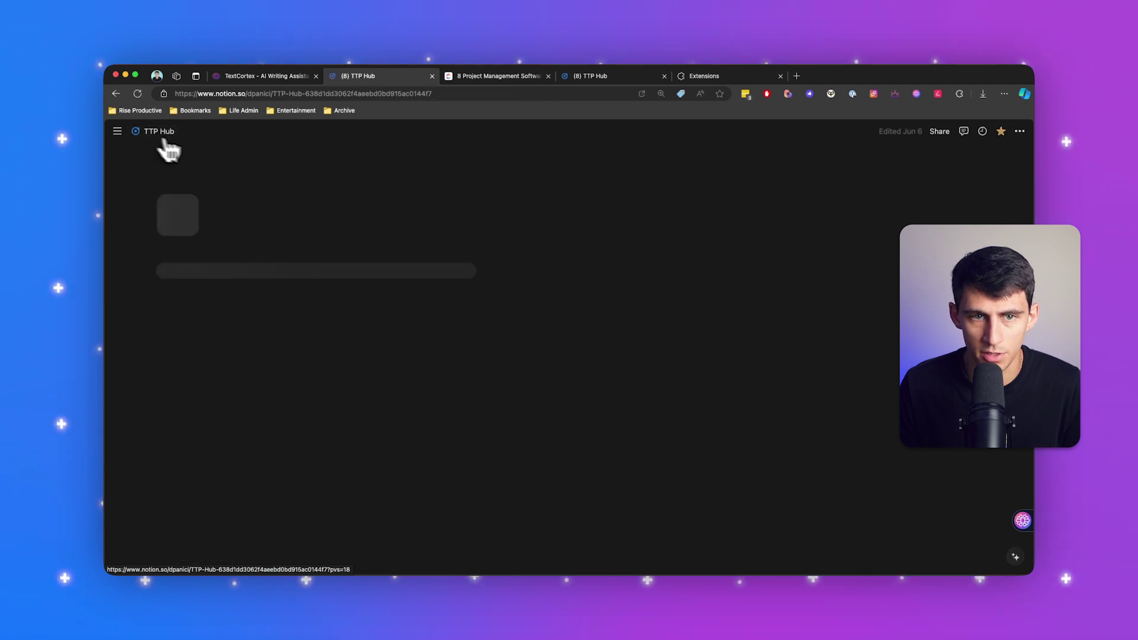
scroll(599, 409, down, 3)
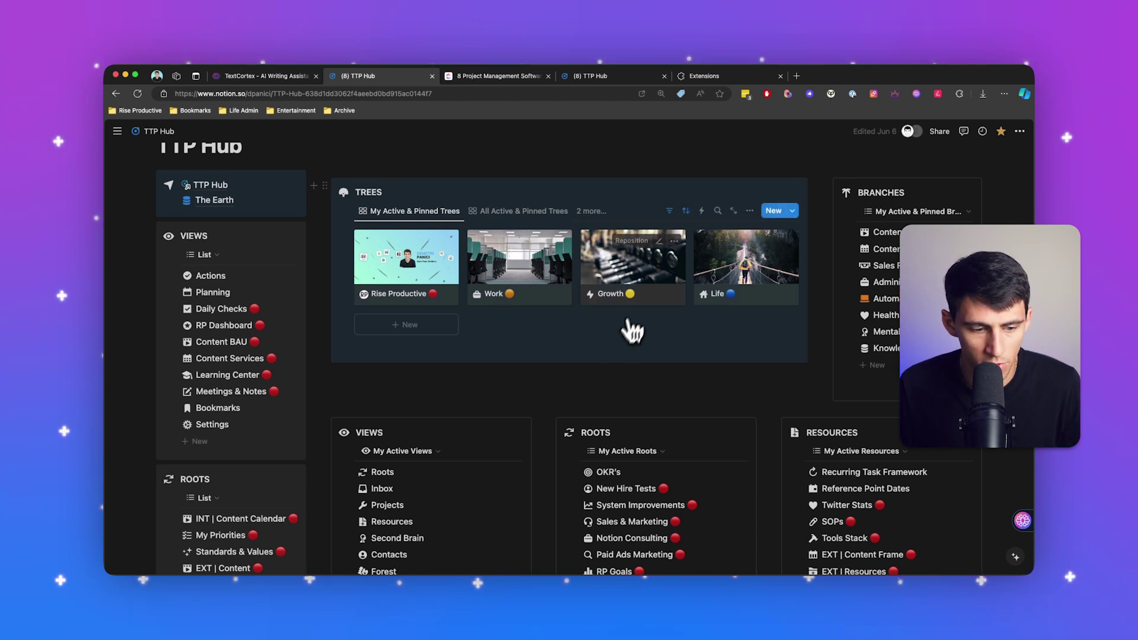
scroll(620, 338, down, 4)
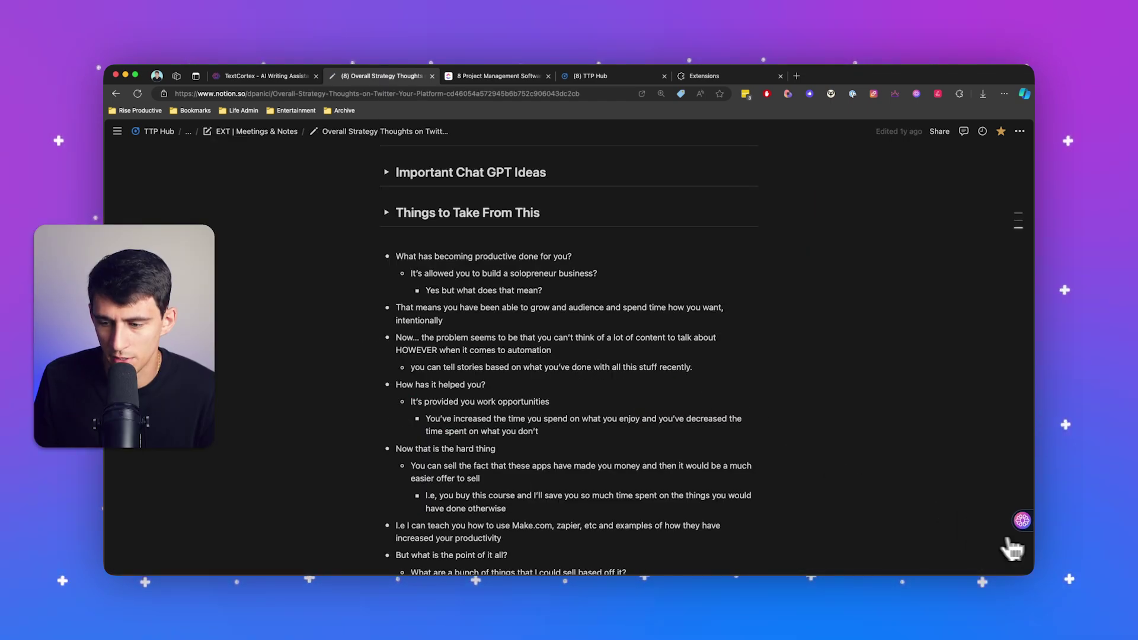
Step: Add the Overall Strategy Thoughts on Twitter page to the Rise Productive knowledge base via the extension
mouse_move(1021, 521)
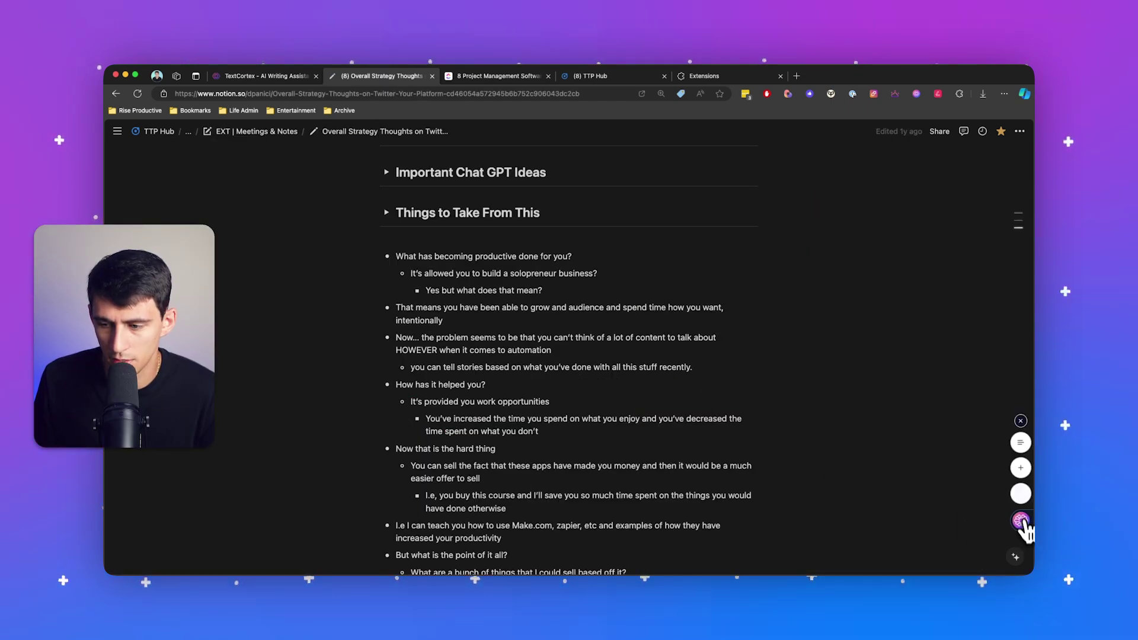
click(1020, 468)
click(495, 297)
click(483, 373)
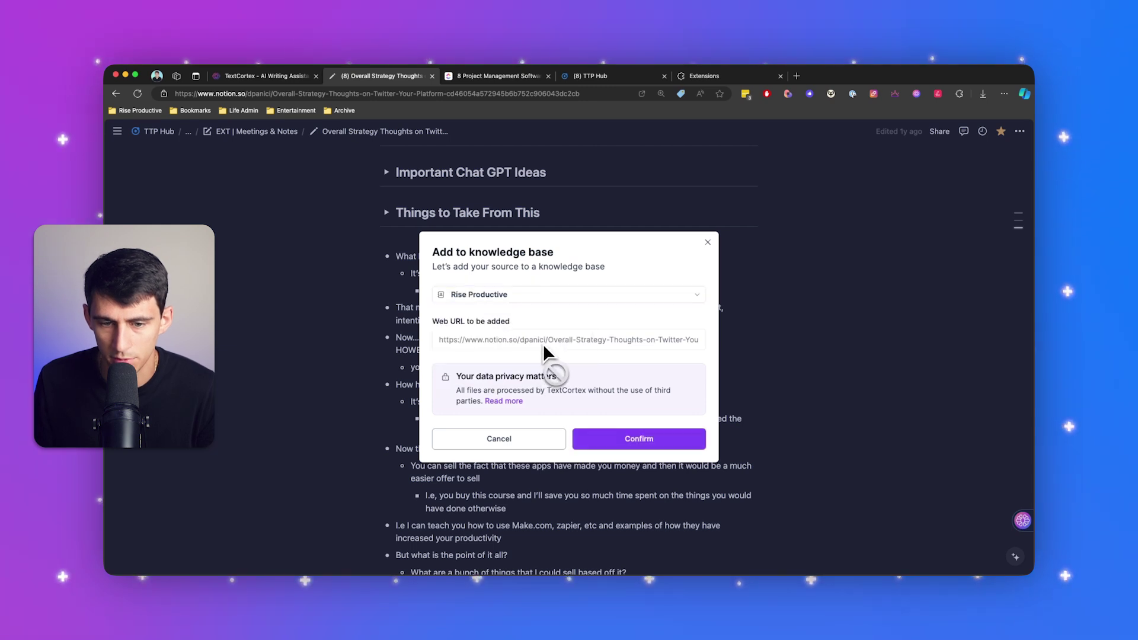
click(617, 442)
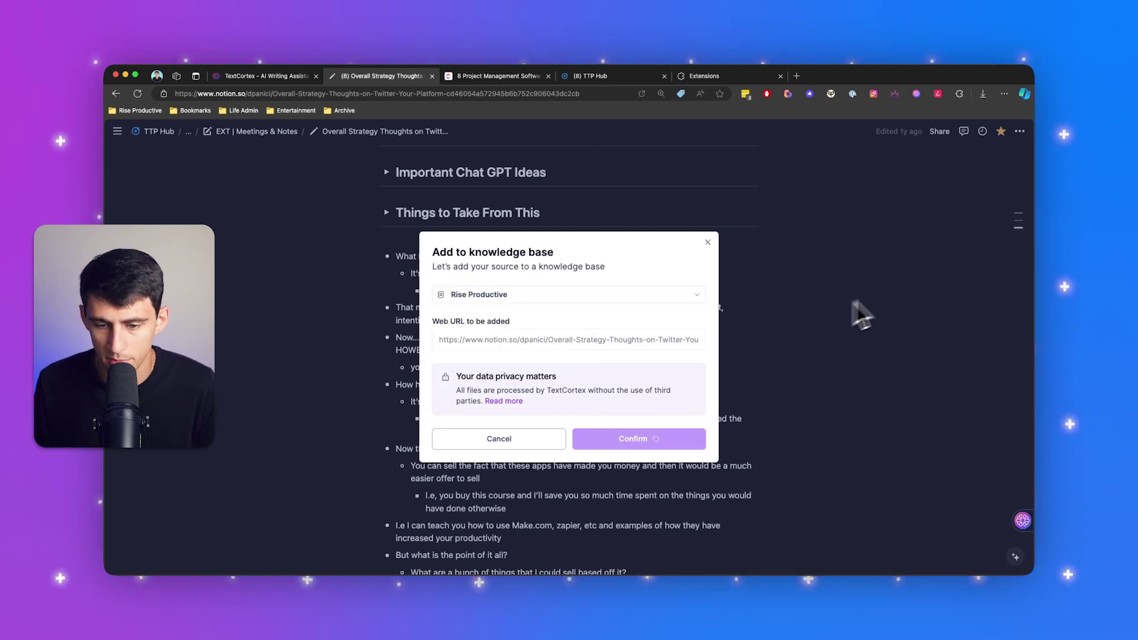